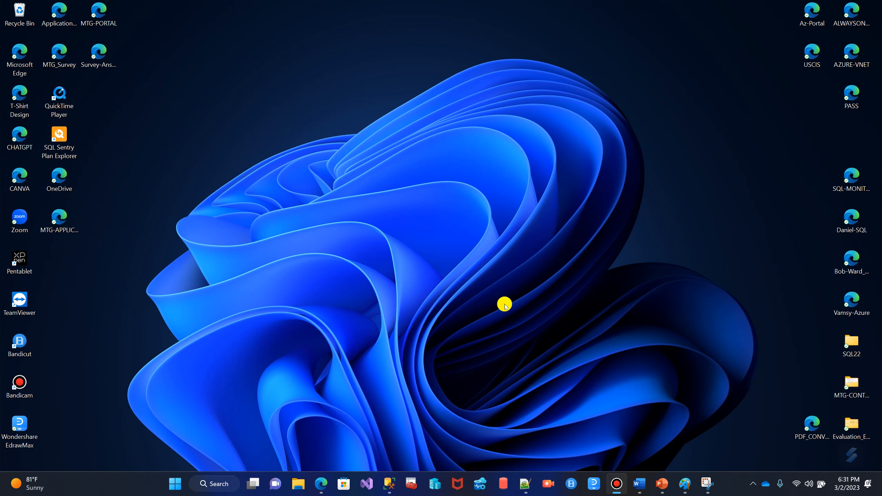
- Open the Windows Features list and expand Hyper-V to examine its management tools and platform components
click(179, 485)
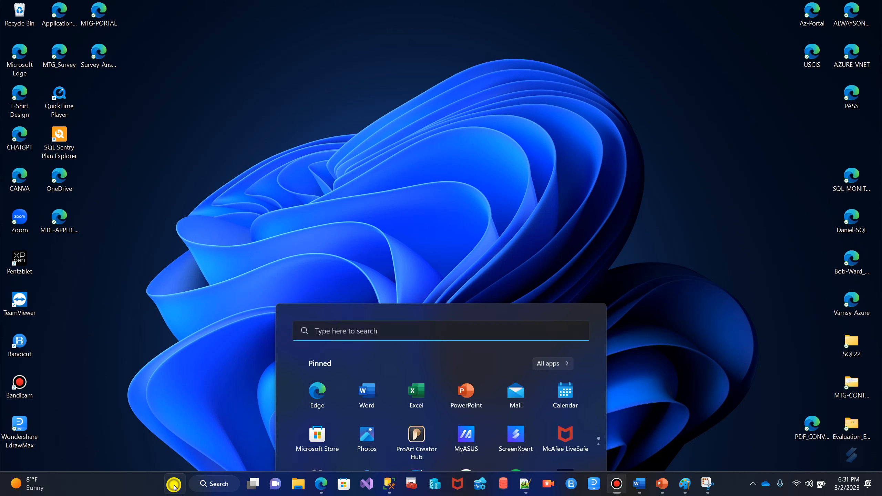
text(FEAT)
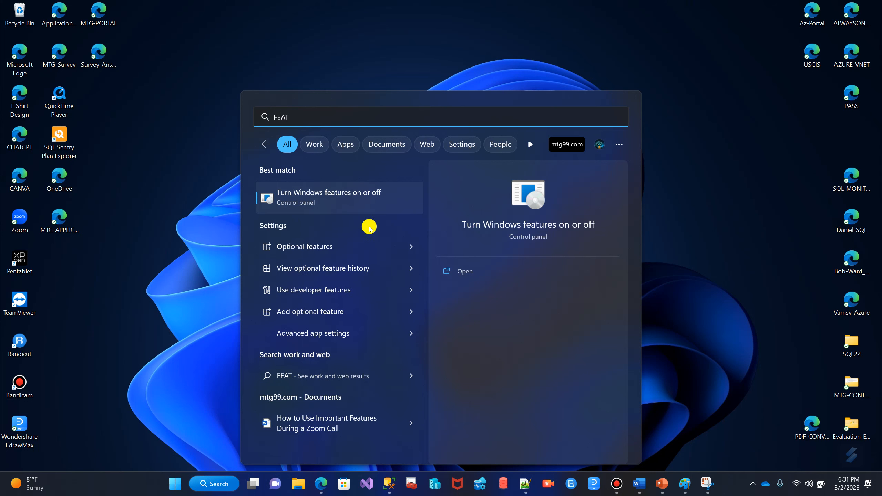
click(329, 201)
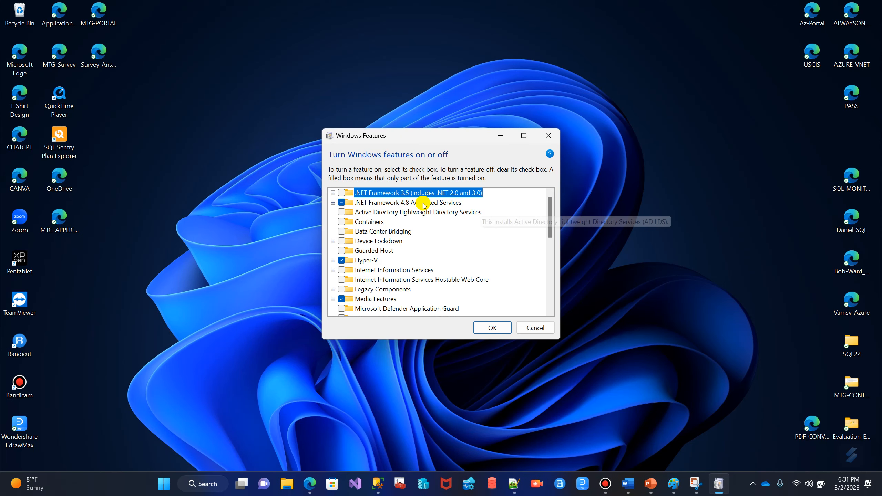
mouse_move(523, 136)
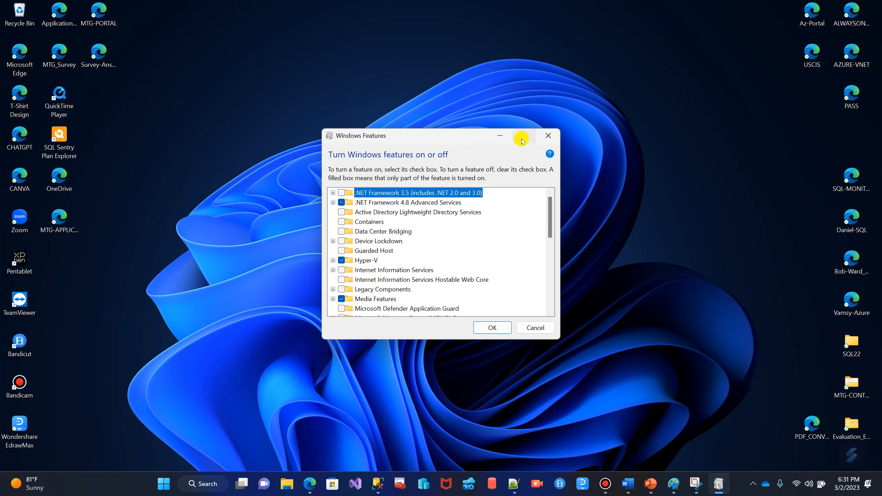
click(521, 138)
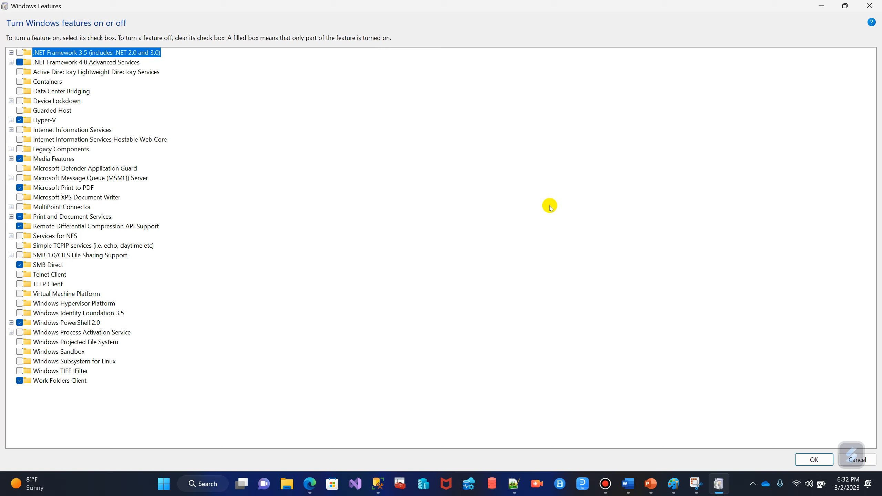
click(11, 121)
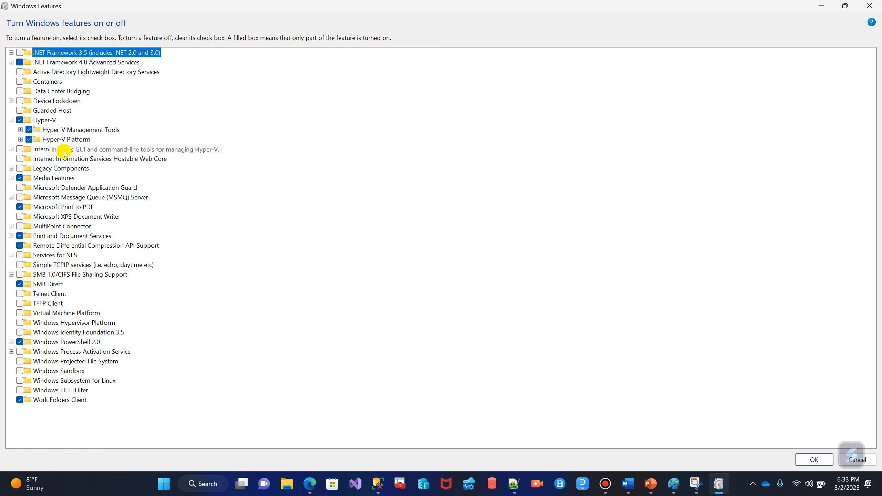
click(818, 6)
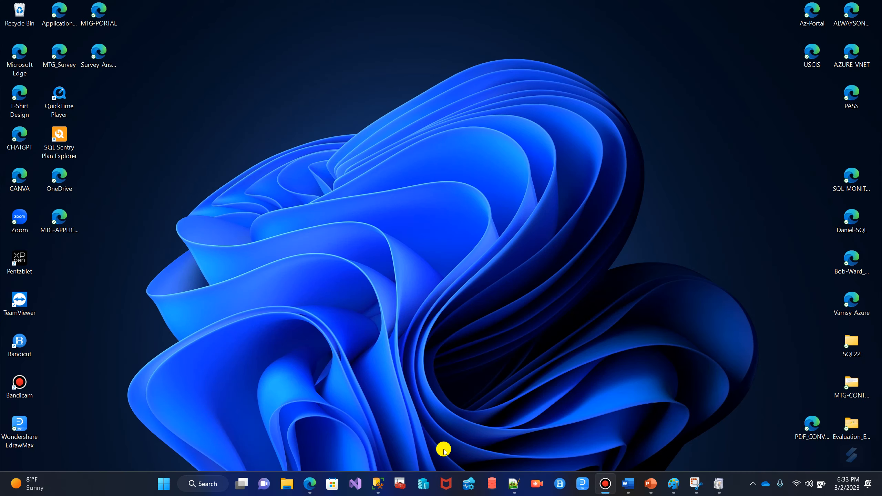
- Open Hyper-V Manager and select the MTG server
click(423, 482)
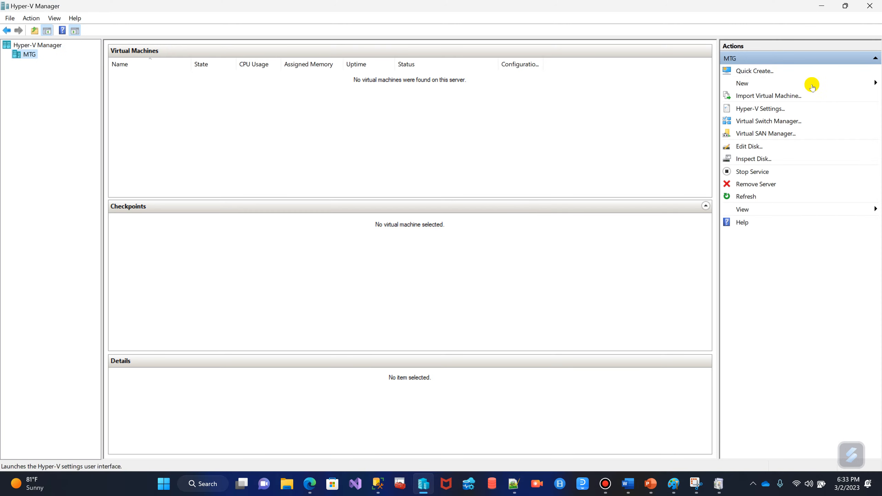
click(57, 47)
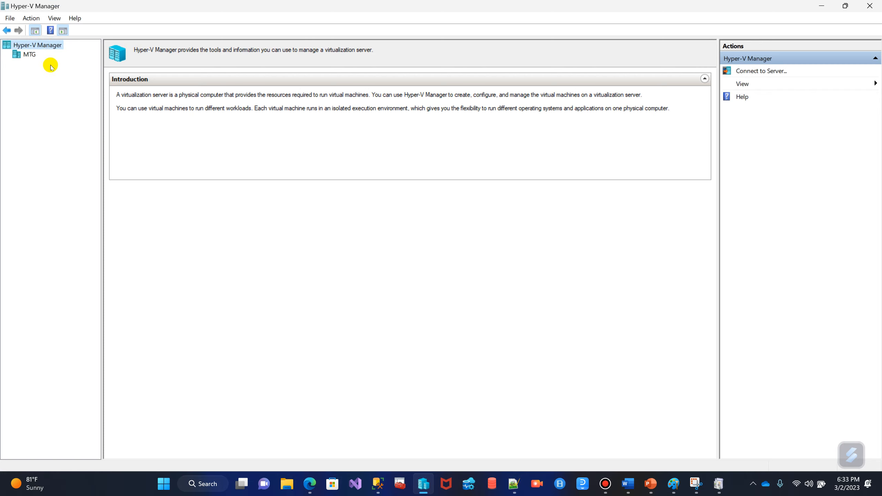
click(29, 54)
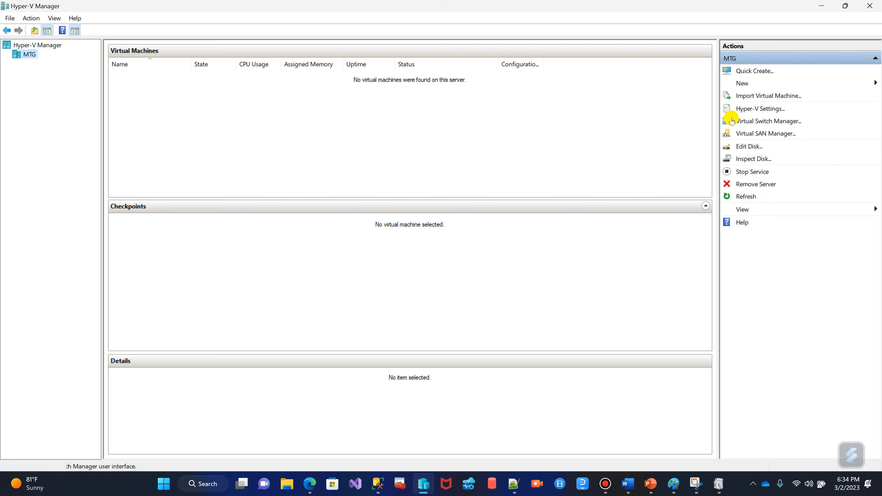
- Examine the descriptions of the Internal and External virtual switch types in Virtual Switch Manager, and close it
click(746, 123)
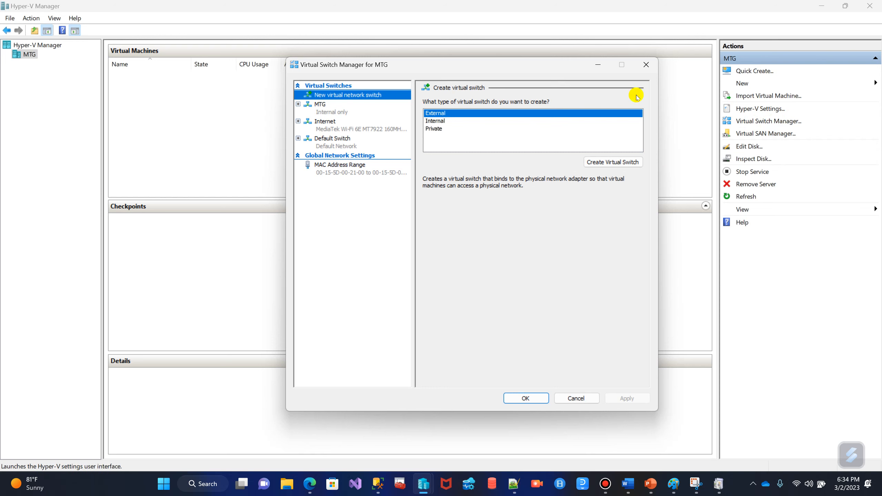
click(436, 121)
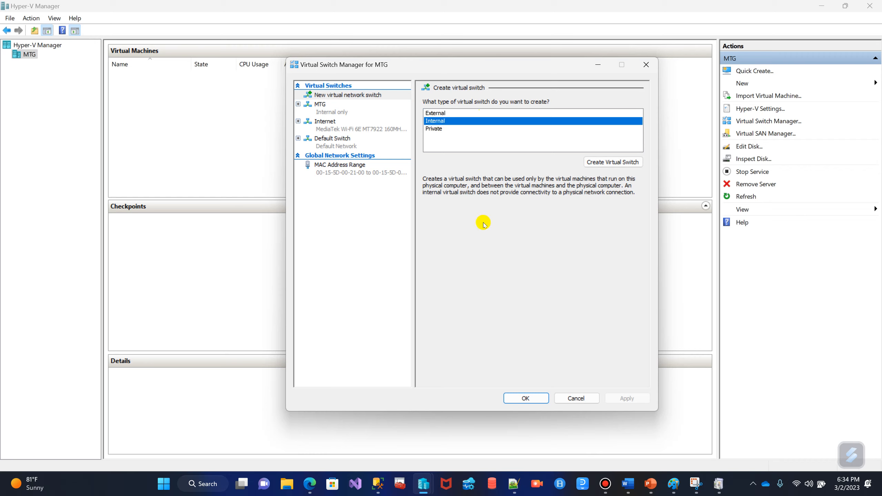
click(443, 113)
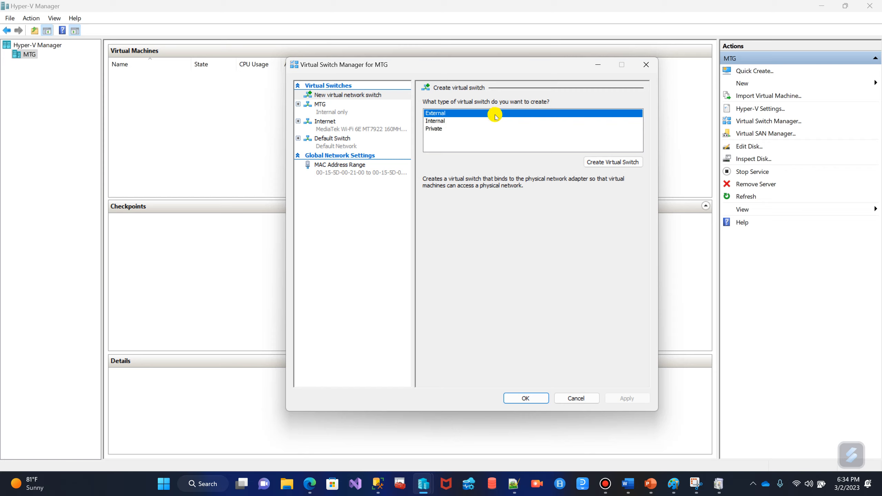
click(650, 66)
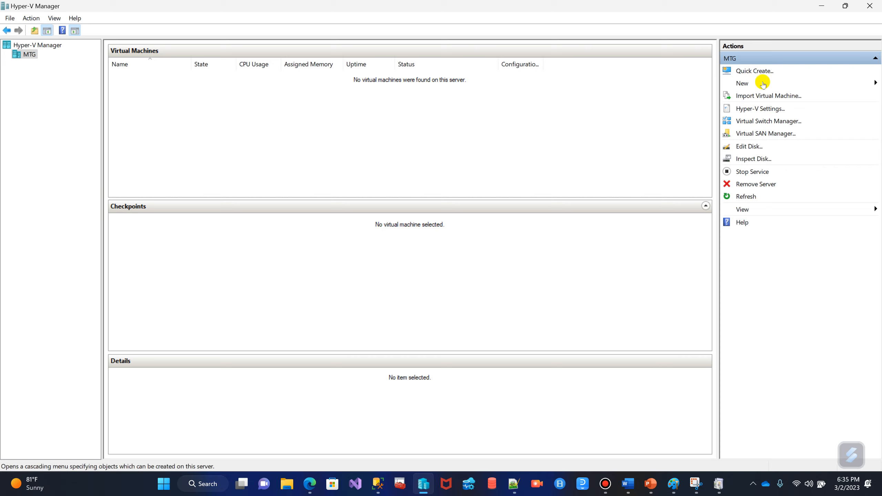
right_click(300, 115)
mouse_move(339, 119)
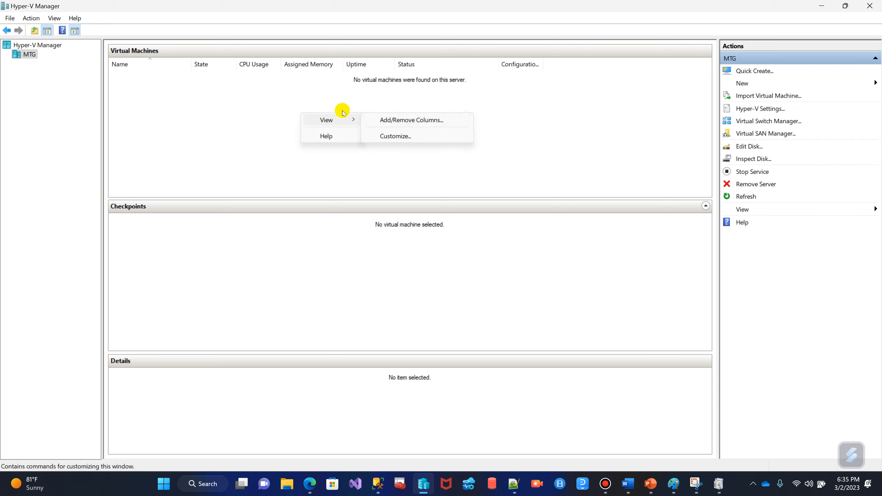
click(596, 118)
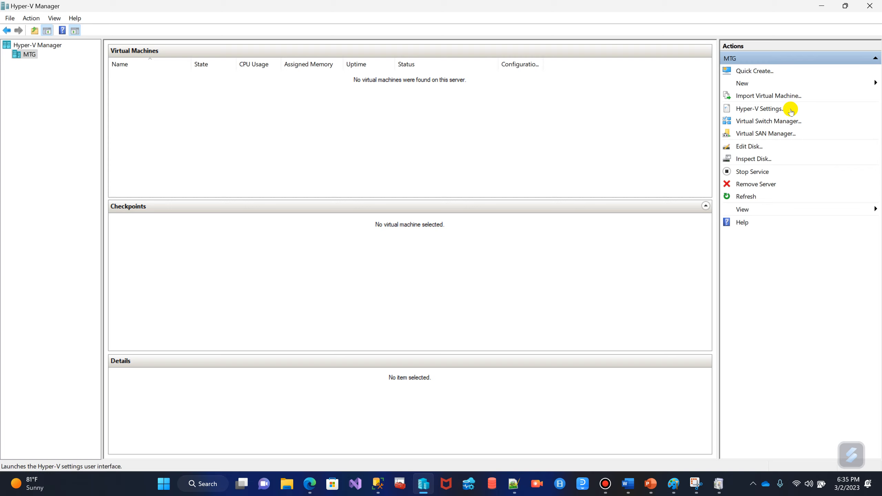
- Start creating a new virtual machine on the MTG server with a custom configuration, continuing to its name and location
right_click(30, 58)
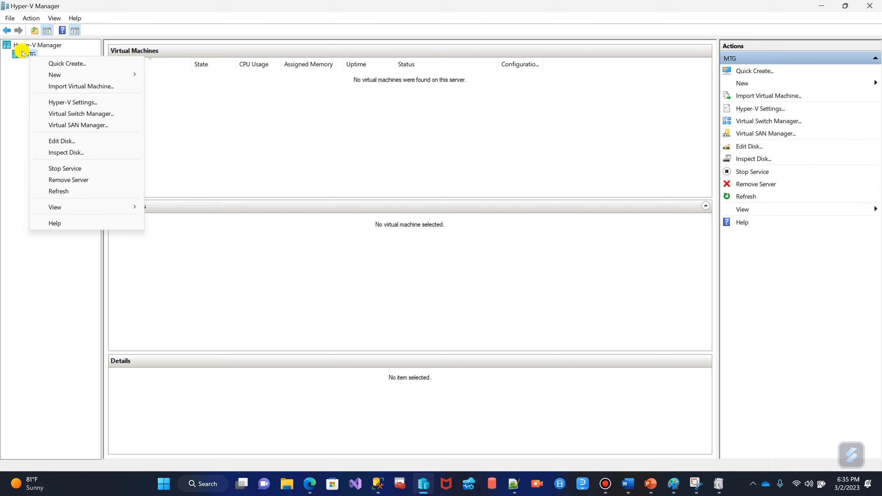
mouse_move(81, 76)
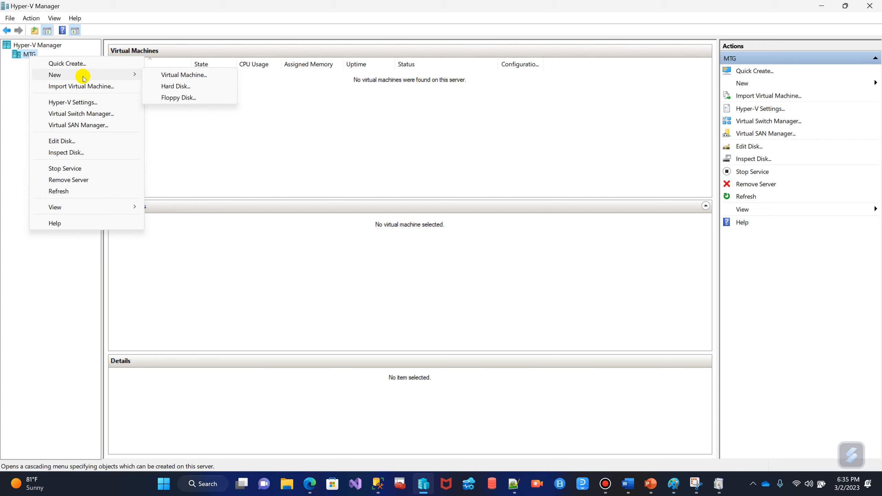
click(189, 77)
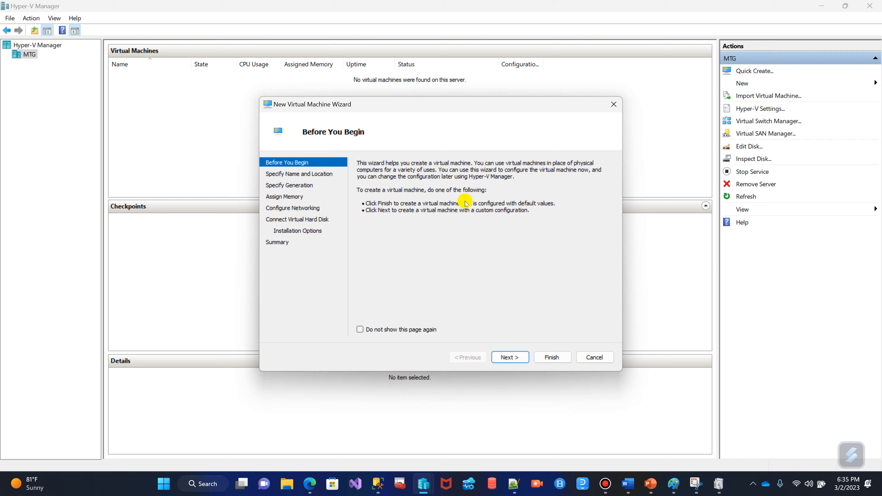
click(507, 357)
- Enter PROD as the virtual machine's name and replace it with NODE1
click(447, 197)
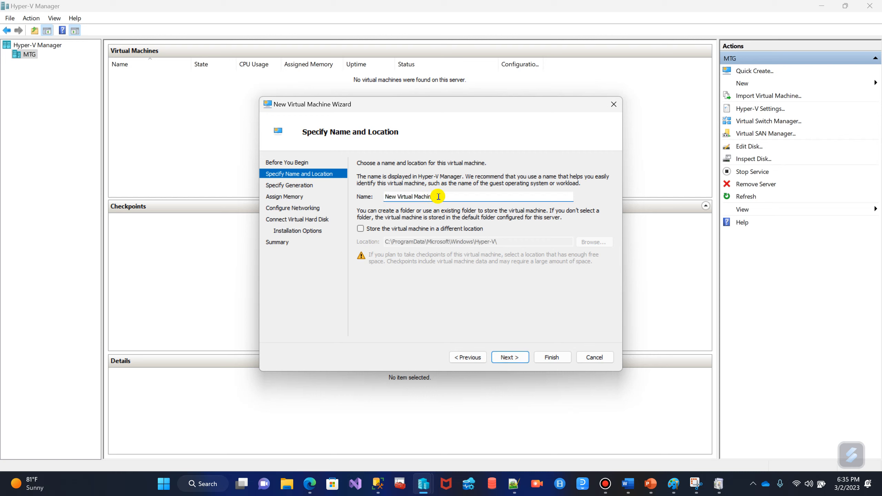
drag(459, 197, 368, 197)
click(443, 198)
drag(437, 197, 382, 197)
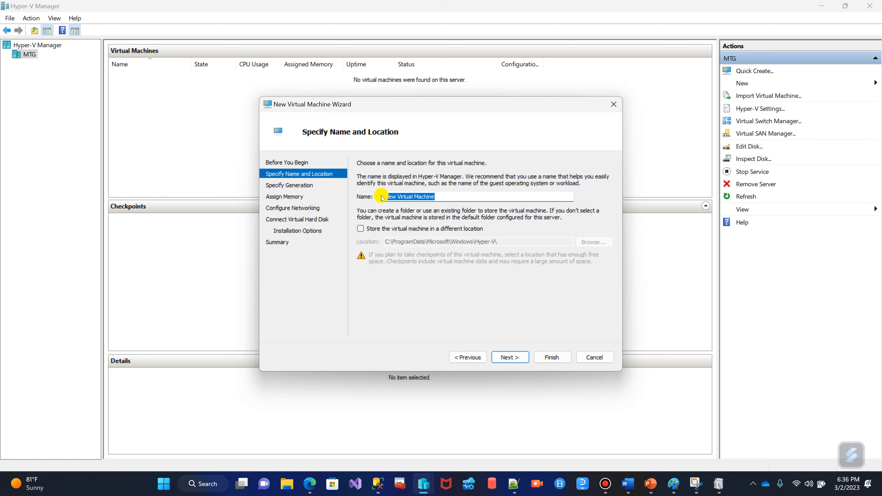
text(PROD)
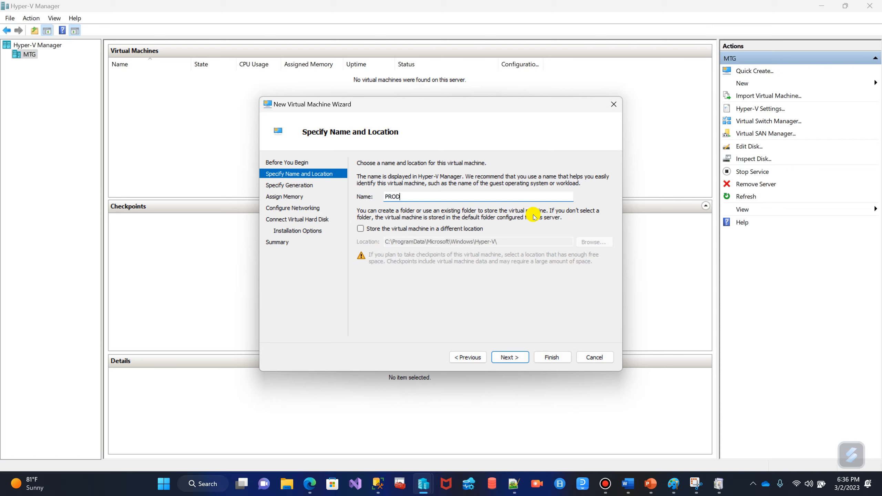
drag(409, 197, 368, 197)
- Enable storing the virtual machine in a different location and open the folder selection for it
click(362, 230)
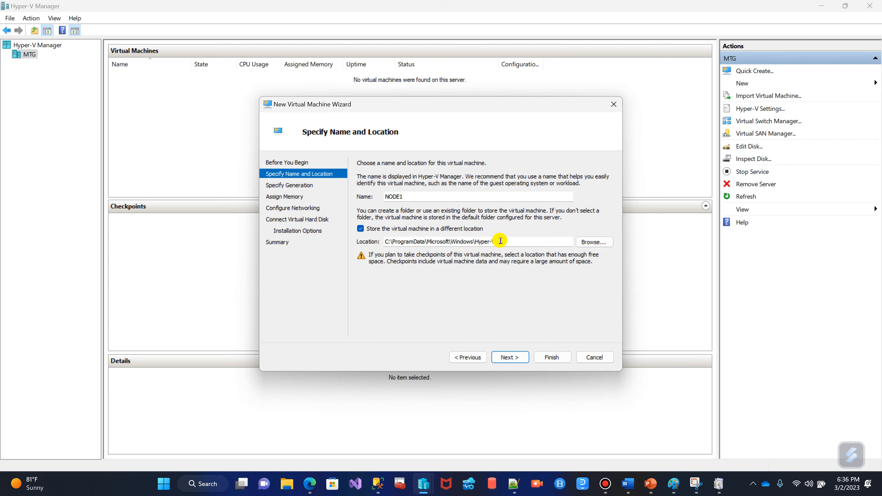
click(593, 242)
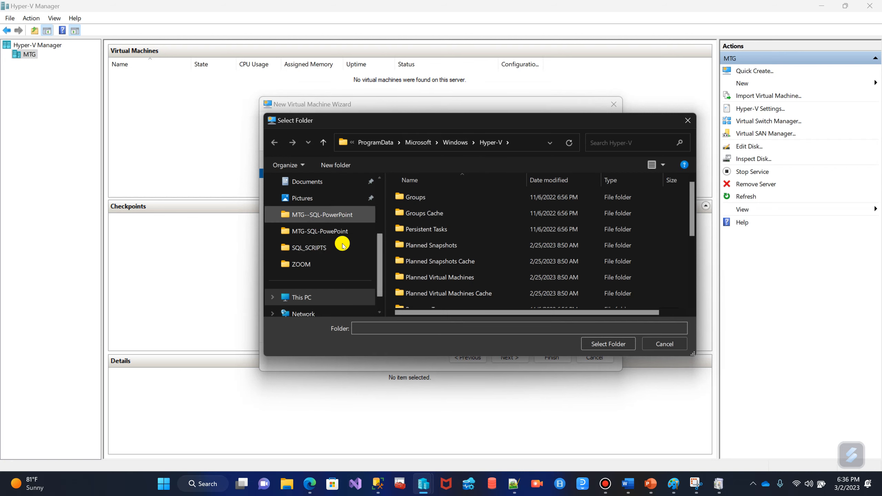
click(313, 247)
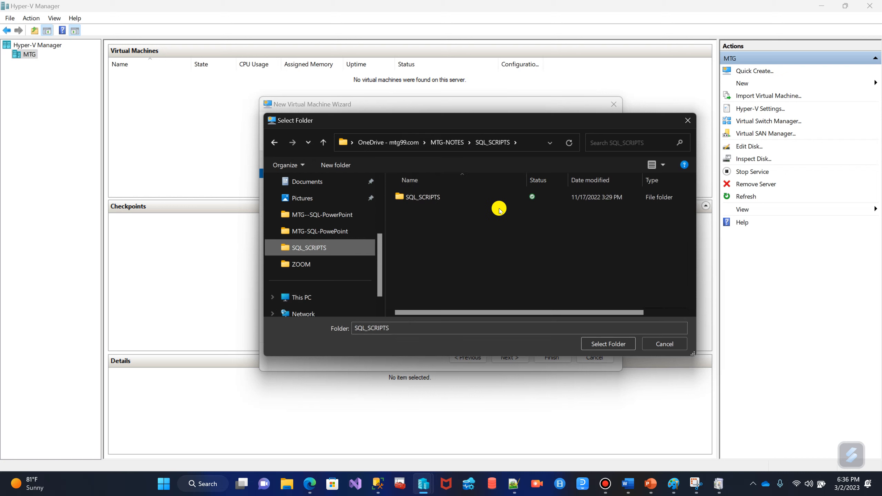
click(448, 143)
scroll(508, 211, down, 3)
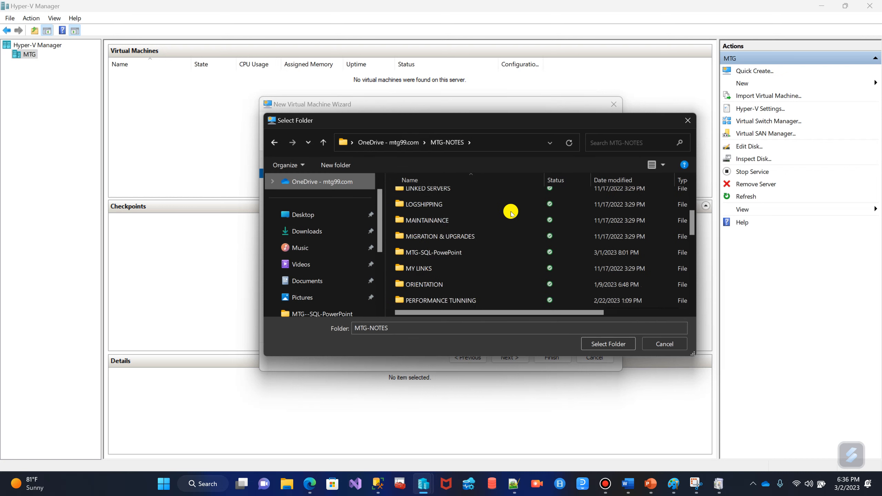
scroll(514, 214, down, 5)
scroll(375, 240, down, 1)
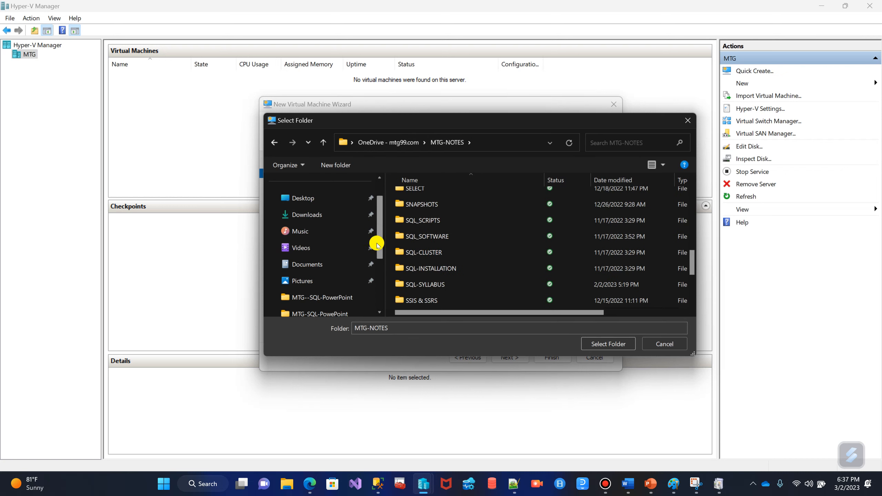
- Set the virtual machine's storage location to the HYPER-V folder on the MTG (M:) drive
drag(378, 245, 375, 295)
click(303, 263)
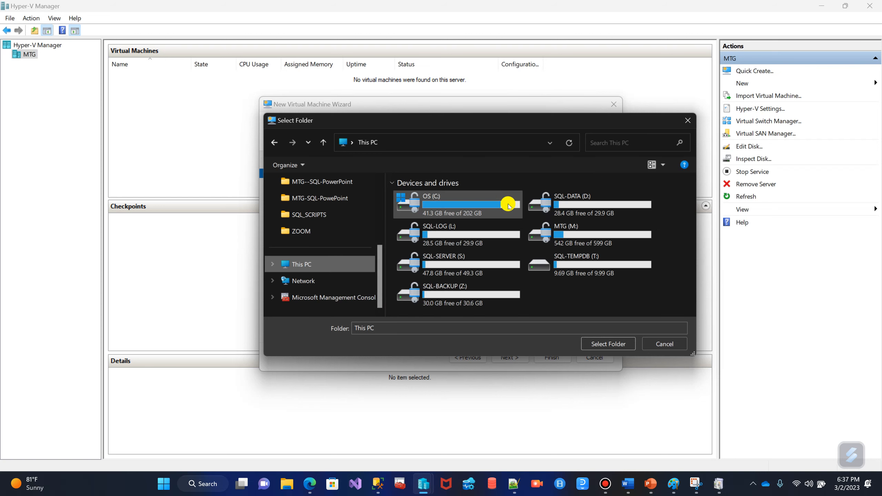
click(588, 232)
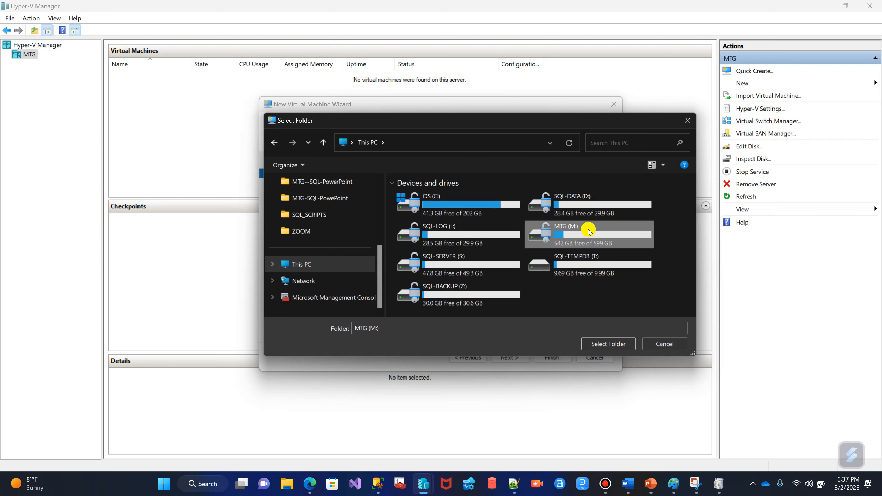
double_click(589, 232)
scroll(520, 213, down, 3)
scroll(514, 218, up, 2)
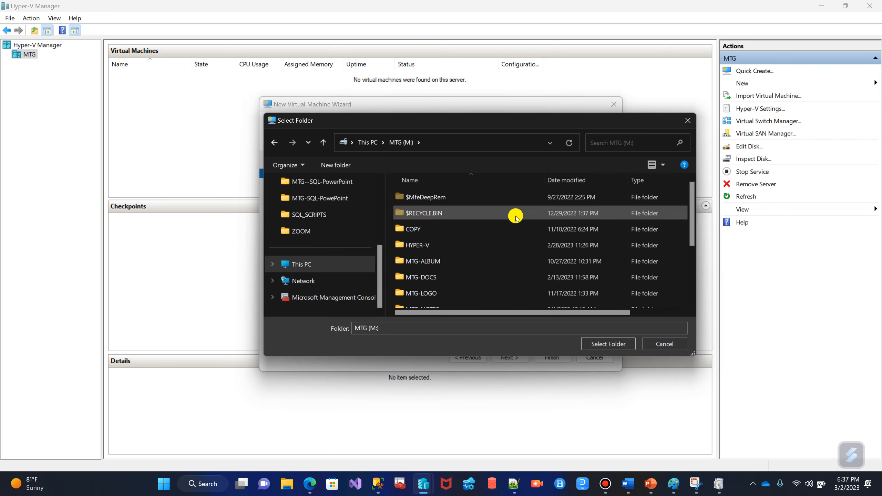
click(414, 247)
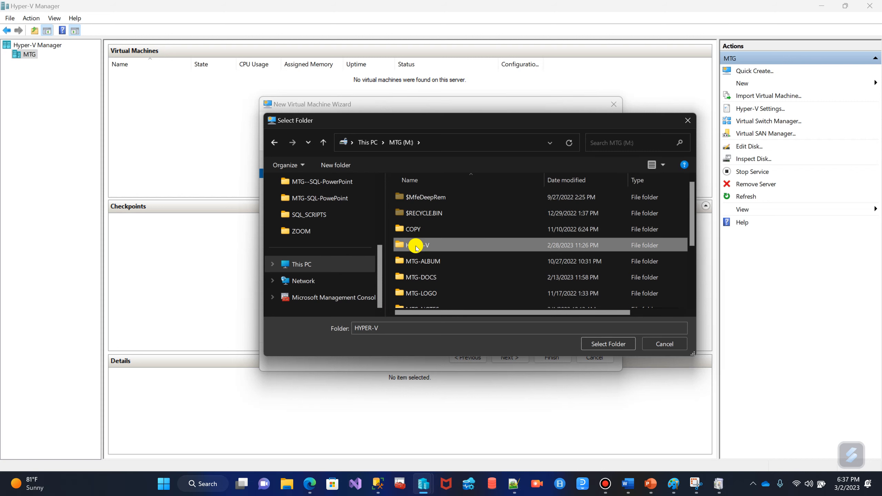
click(611, 343)
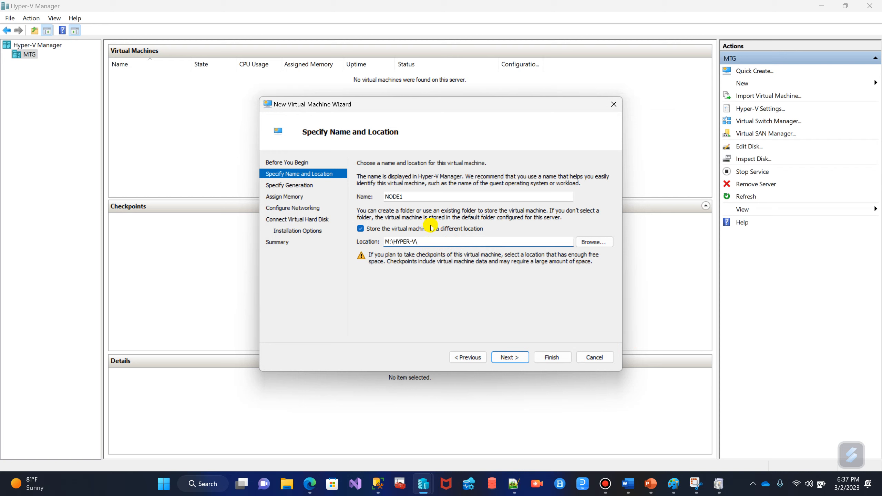
- Accept the name and location, and choose Generation 2 for the virtual machine, continuing to memory assignment
click(510, 358)
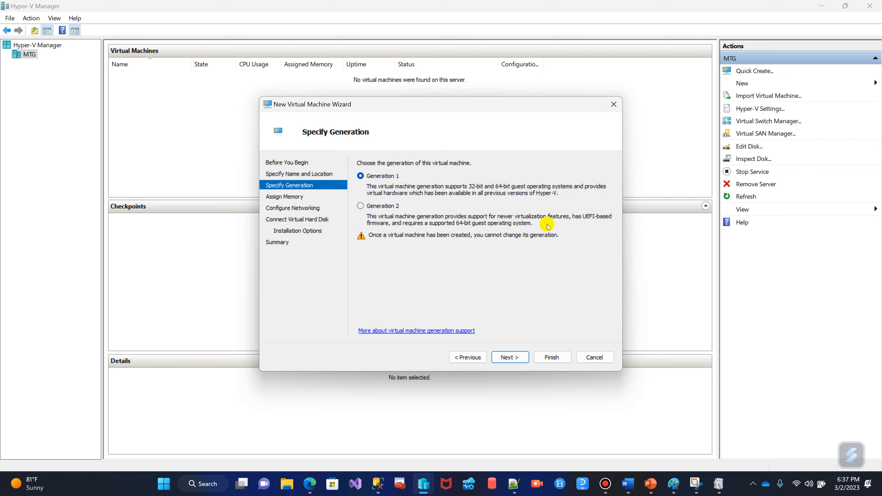
click(362, 207)
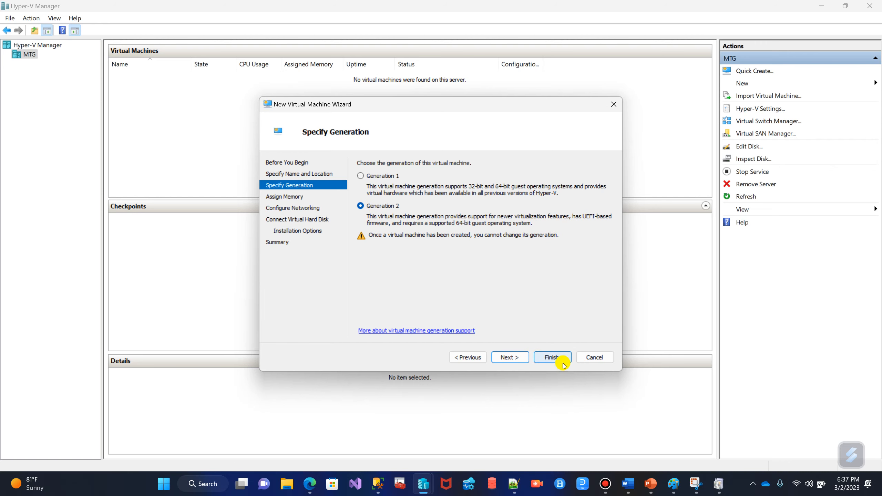
click(511, 358)
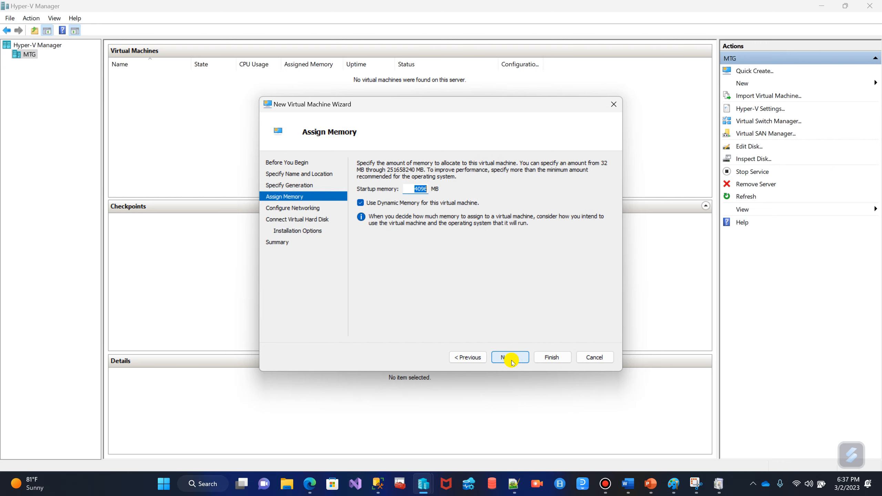
- Set the startup memory to 1024 MB with dynamic memory enabled, and continue to the networking configuration
double_click(414, 189)
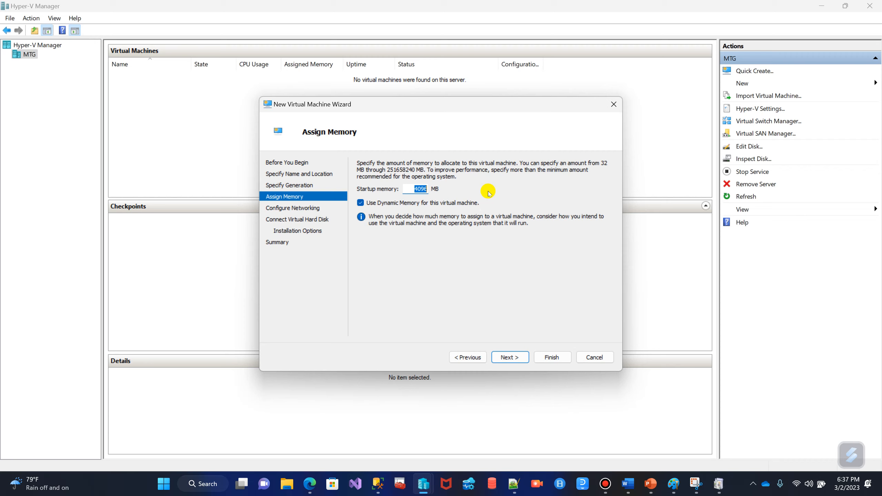
text(1)
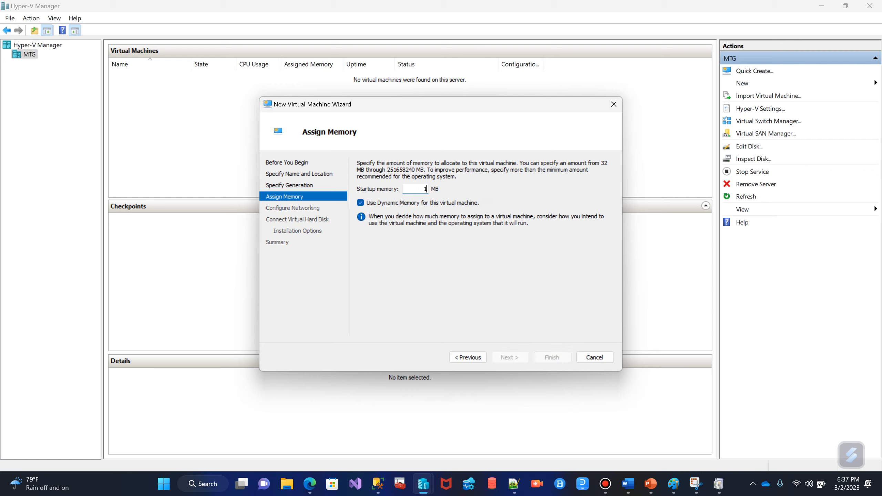
text(024)
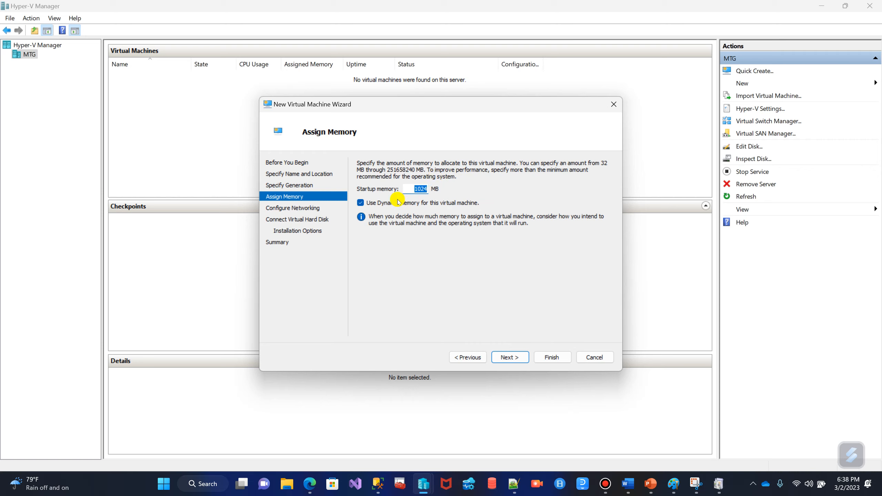
double_click(410, 187)
click(361, 204)
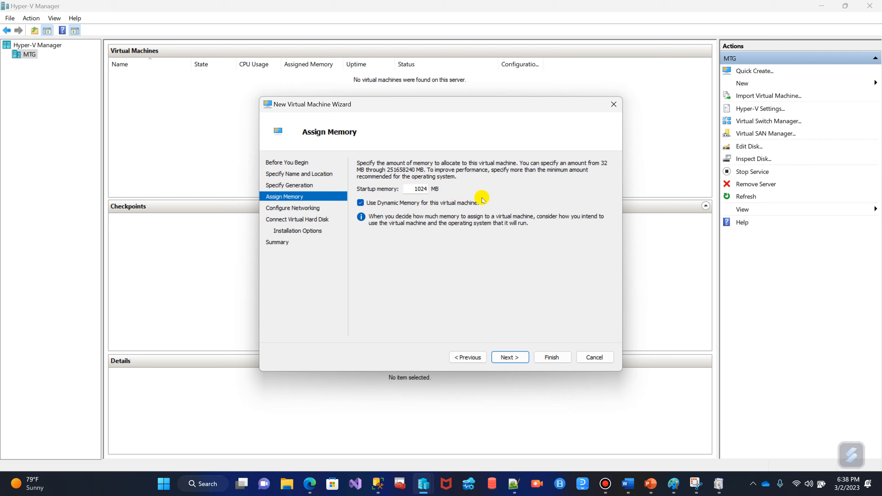
click(509, 358)
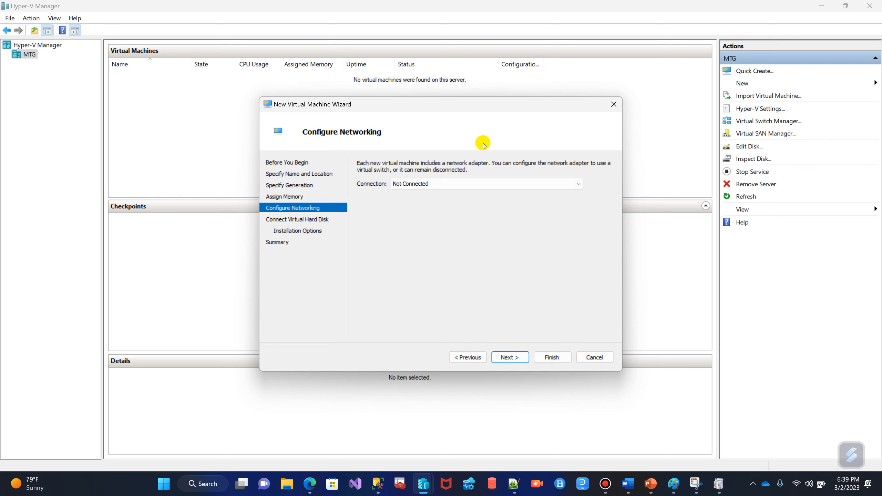
- Connect the virtual machine's network adapter to Default Switch and continue to the virtual hard disk setup
click(528, 184)
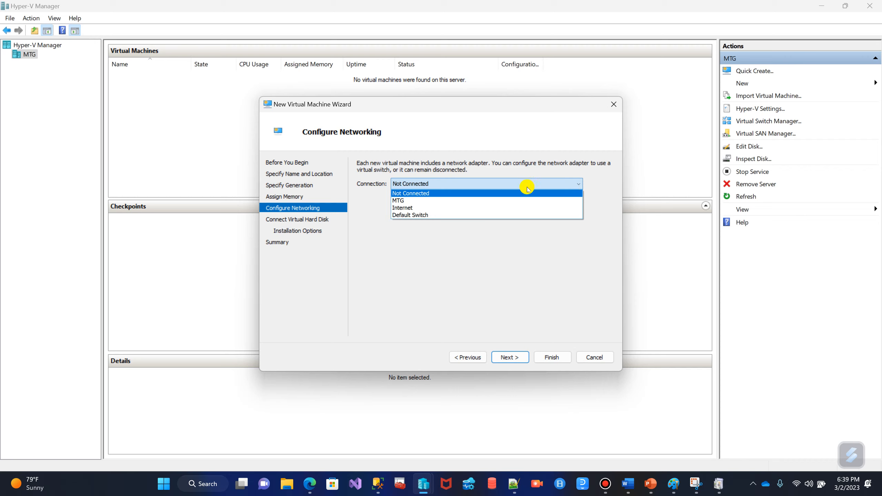
click(424, 214)
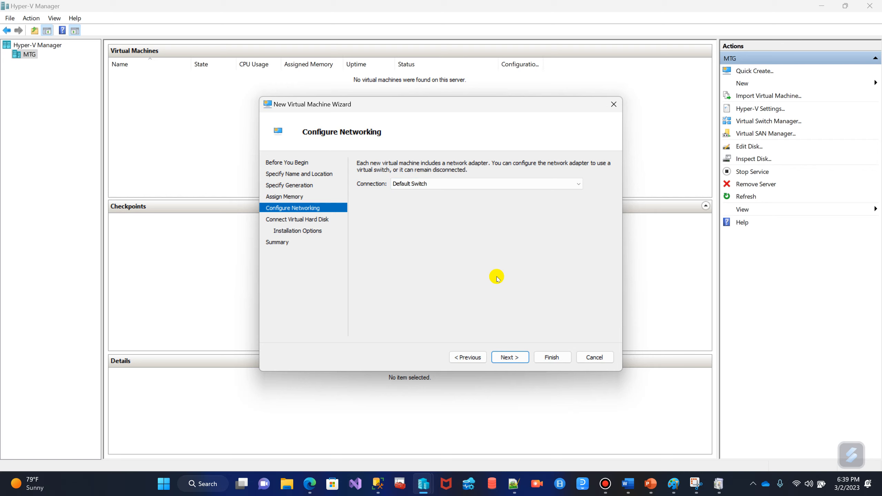
click(514, 357)
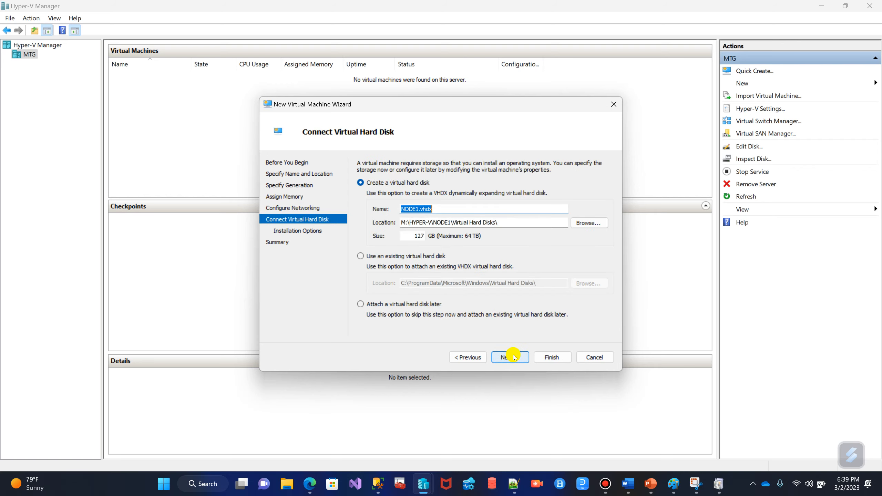
click(450, 211)
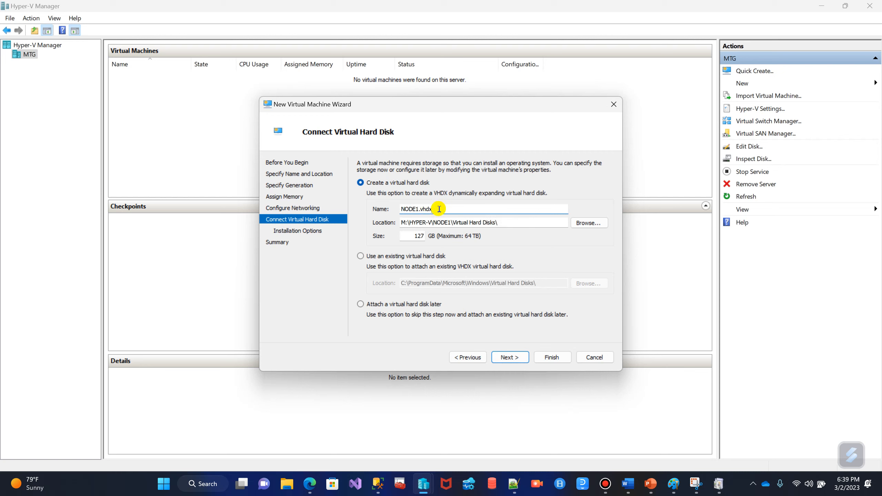
drag(438, 209, 404, 209)
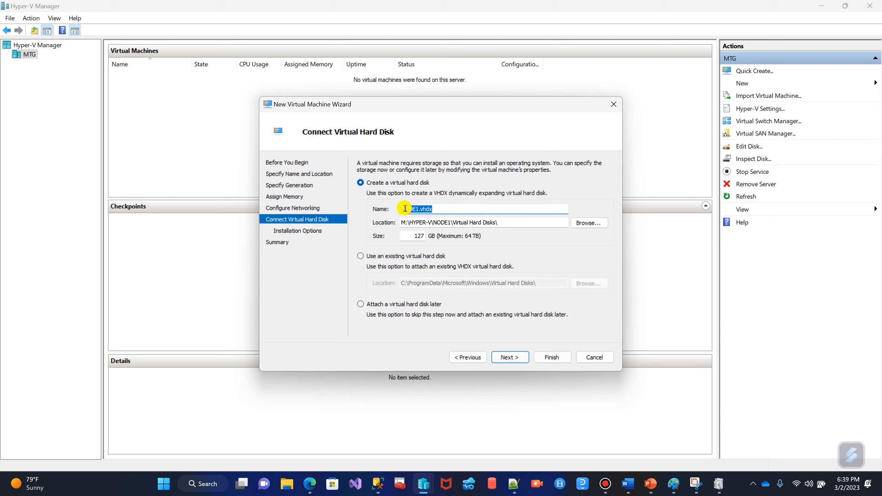
click(470, 210)
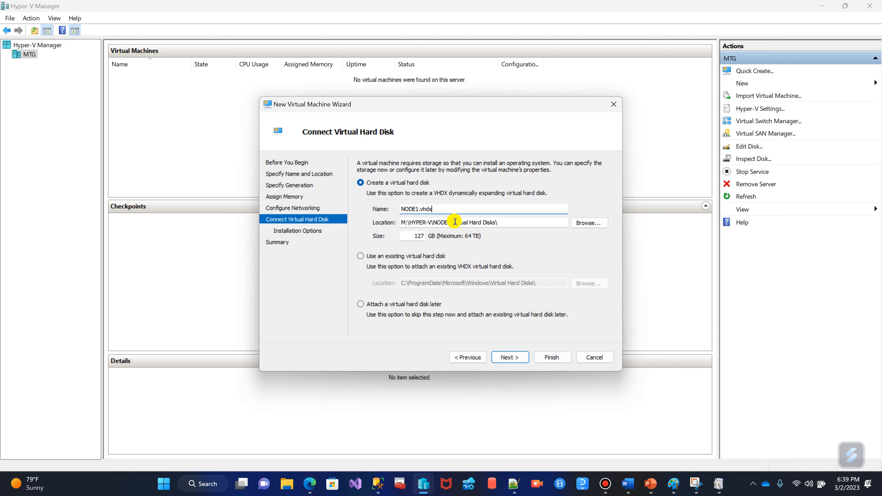
drag(451, 223, 399, 223)
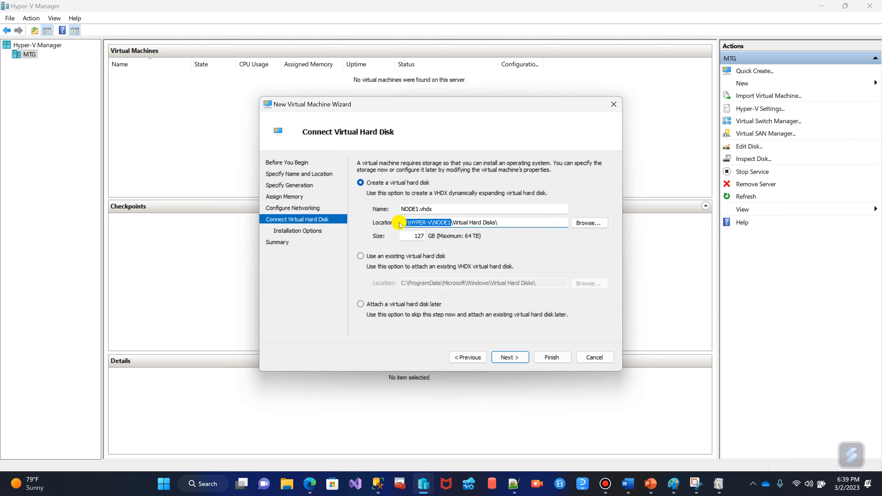
click(451, 207)
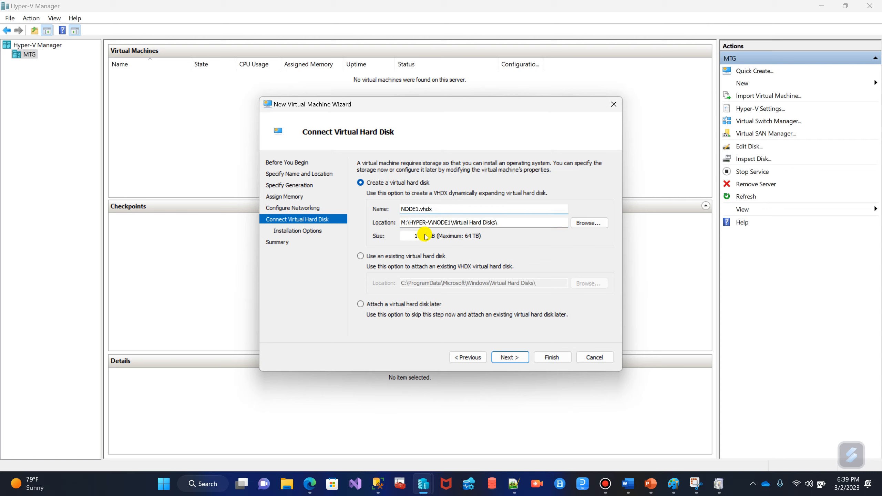
- Set the new virtual hard disk's size to 100 GB and continue to the installation options
drag(410, 234, 454, 248)
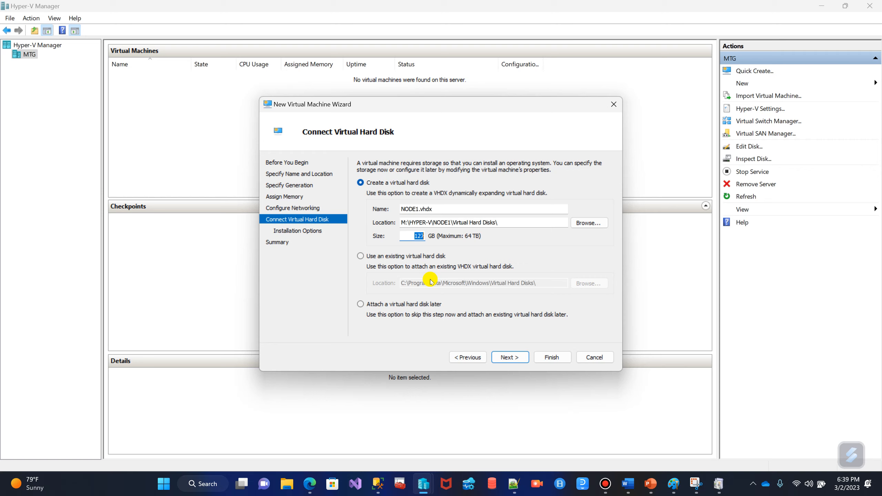
text(100)
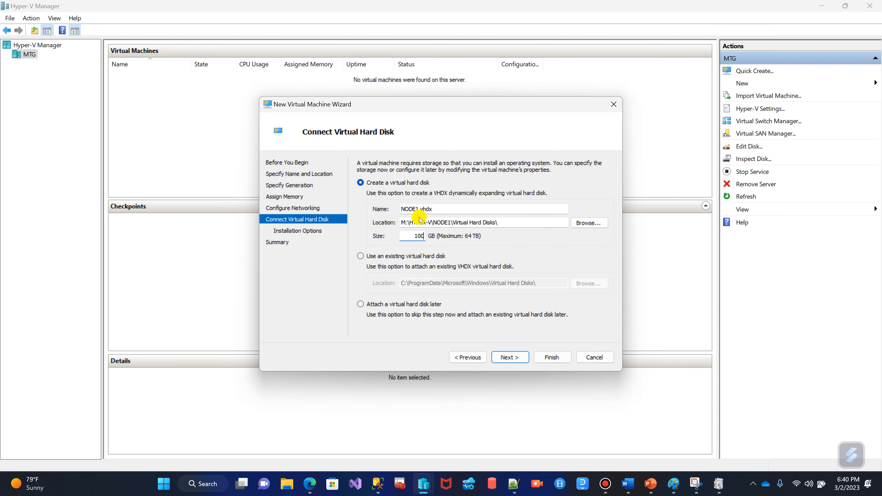
key(BackSpace)
key(BackSpace)
key(BackSpace)
text(100)
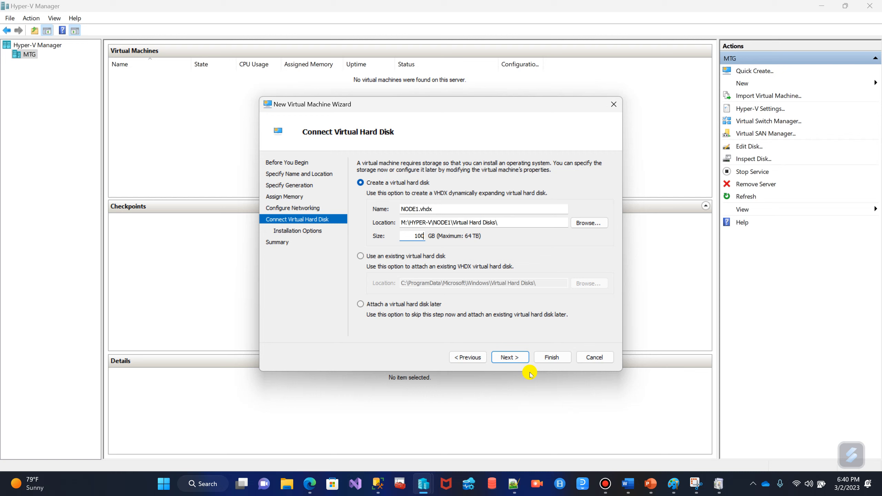
click(509, 357)
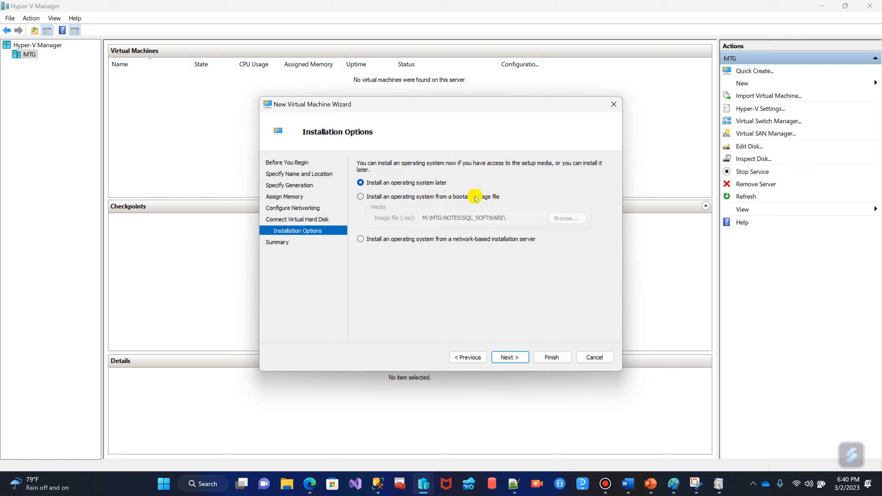
- Choose installation from the bootable image 17763.737.190906-2324.rs5_release_svc_refresh_SERVER_EVAL_x64FRE_en-us_1 in the SQL_SOFTWARE folder, and finish creating the virtual machine
click(361, 198)
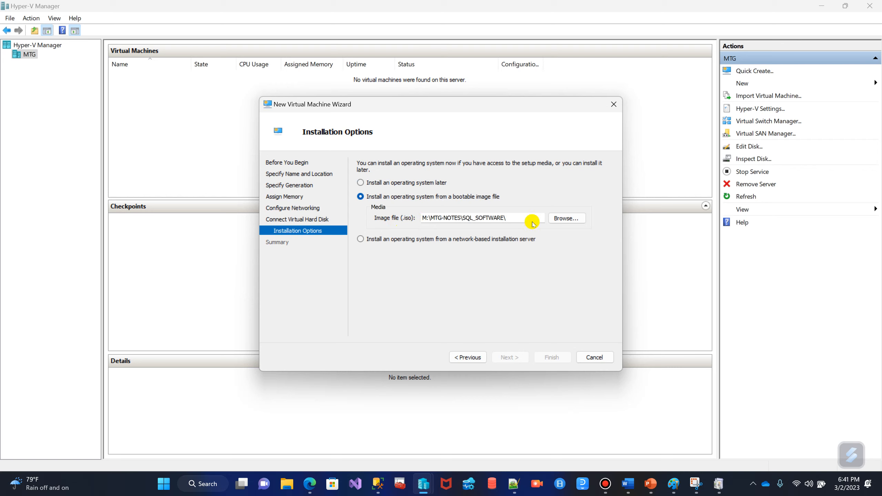
click(566, 218)
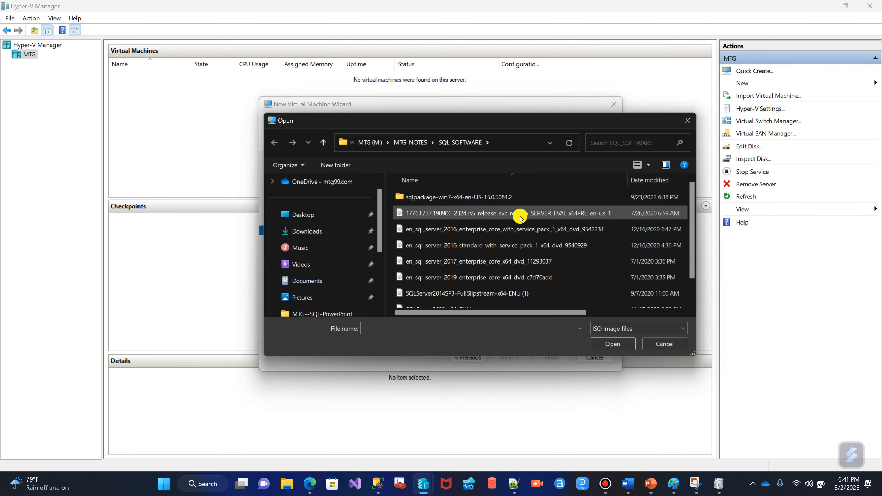
click(474, 213)
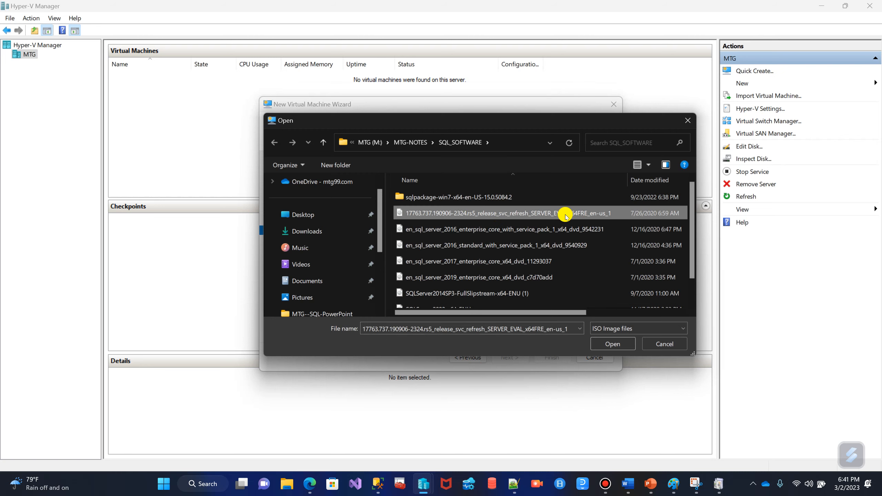
click(613, 343)
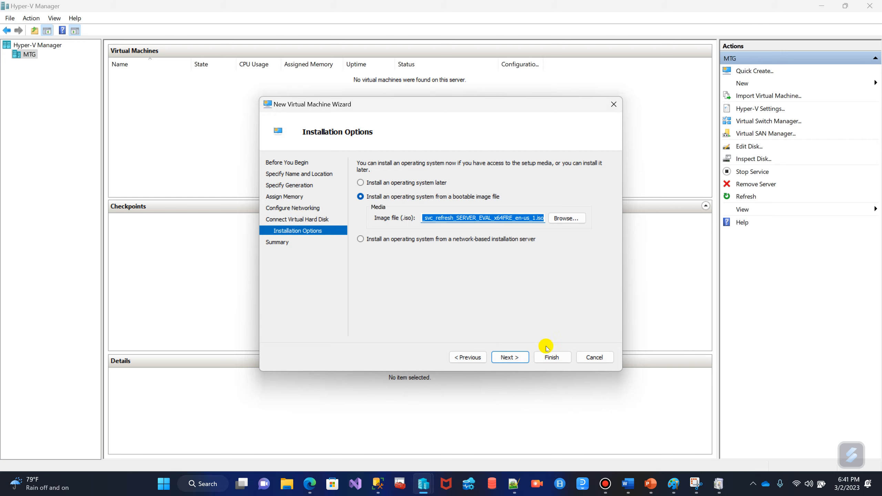
click(511, 357)
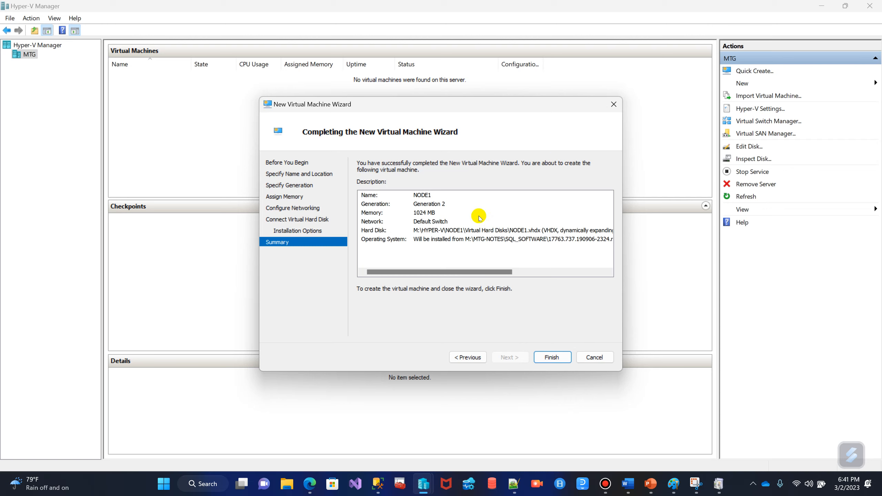
click(553, 358)
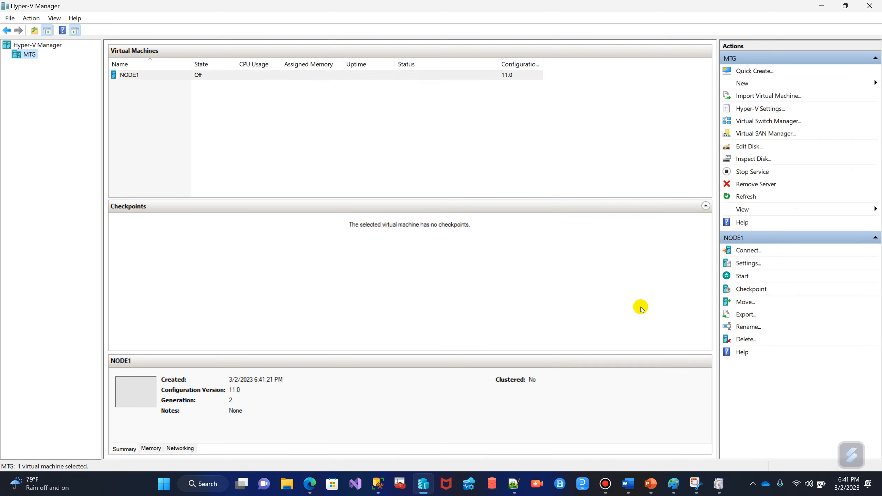
- Open the connection window of the NODE1 virtual machine and move it nearer the middle of the screen
click(272, 136)
click(135, 76)
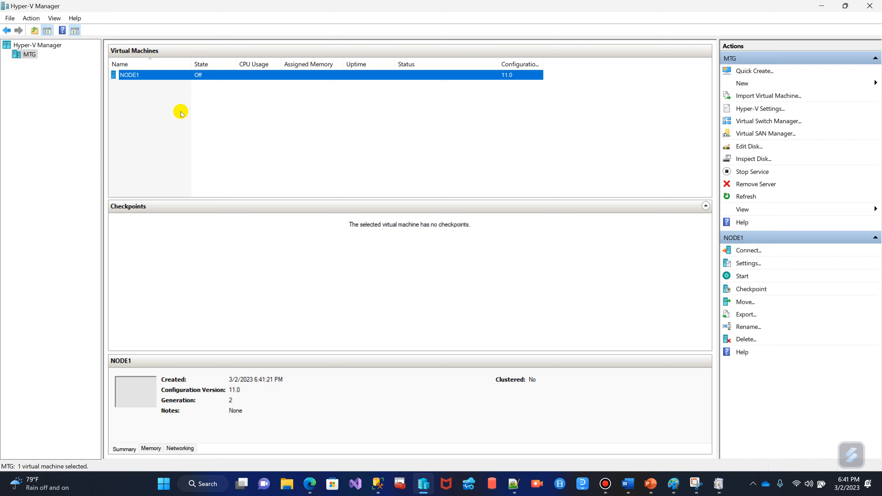
right_click(154, 77)
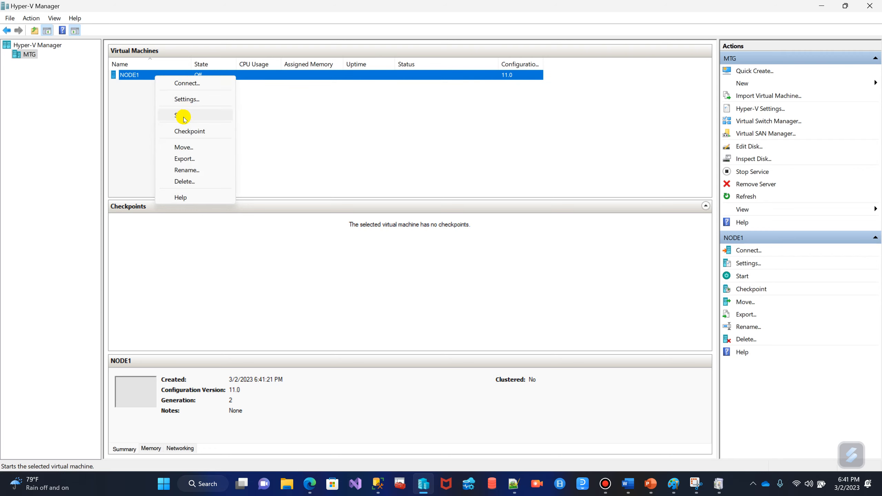
click(165, 83)
click(143, 76)
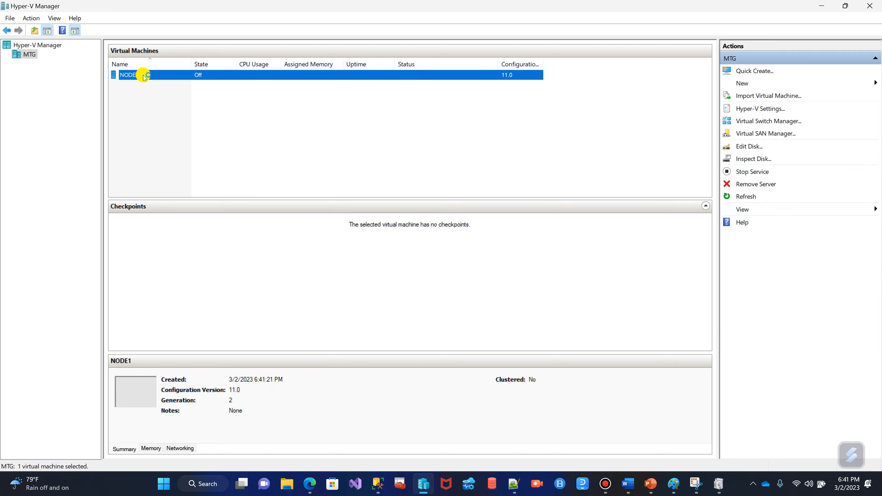
double_click(143, 75)
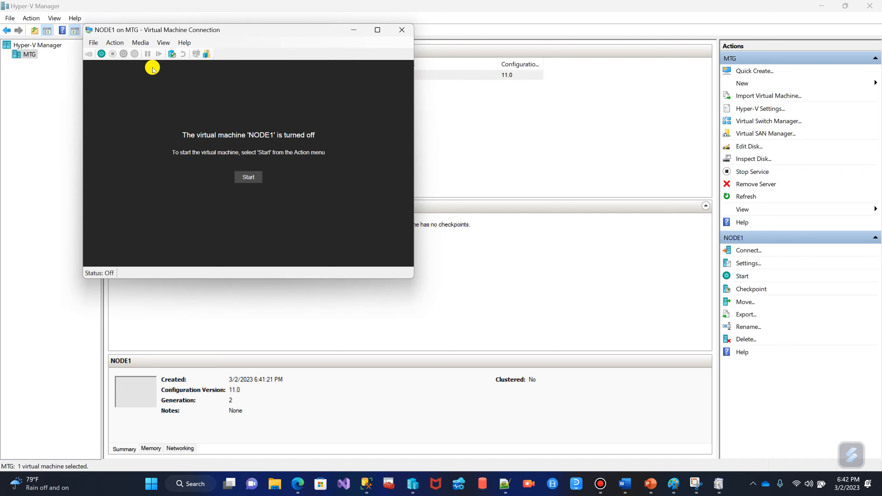
drag(266, 38, 359, 79)
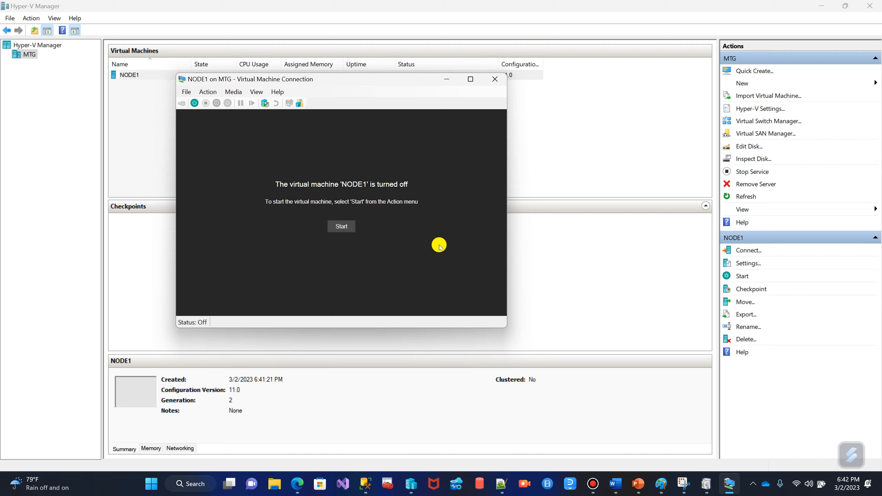
- Start NODE1 and boot it from the installation DVD, moving the connection window up to fit the screen
click(341, 230)
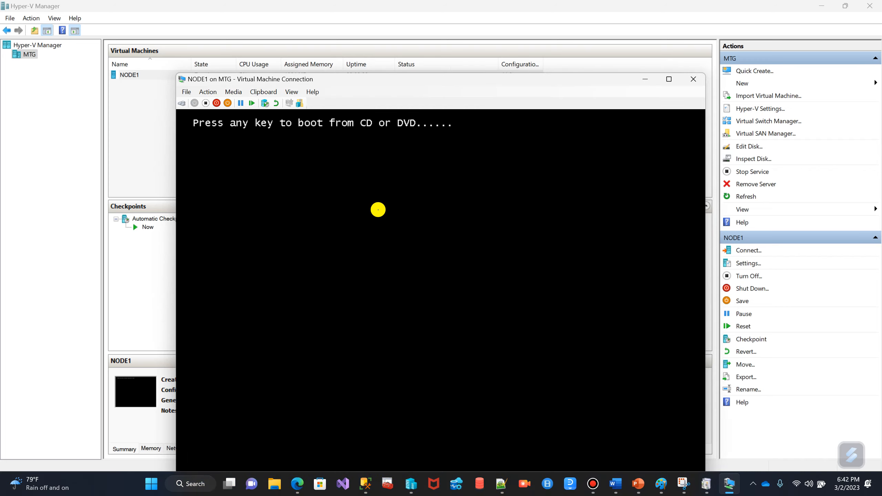
key(Return)
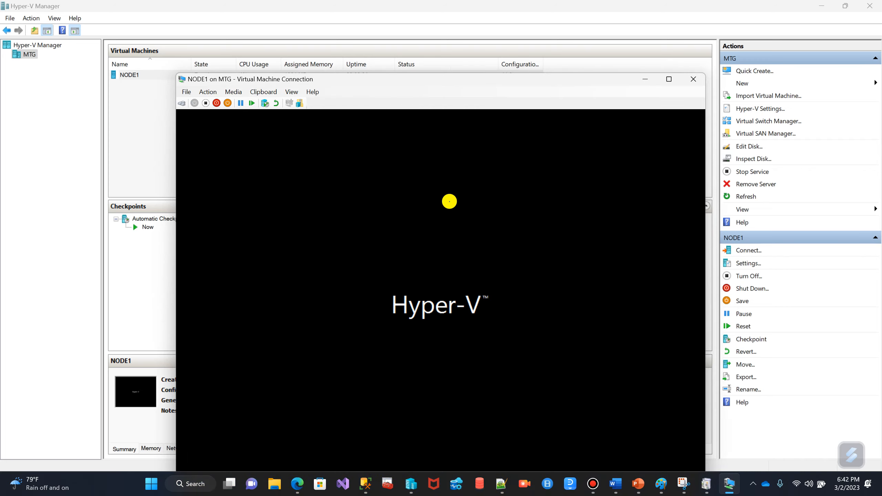
drag(516, 77, 511, 37)
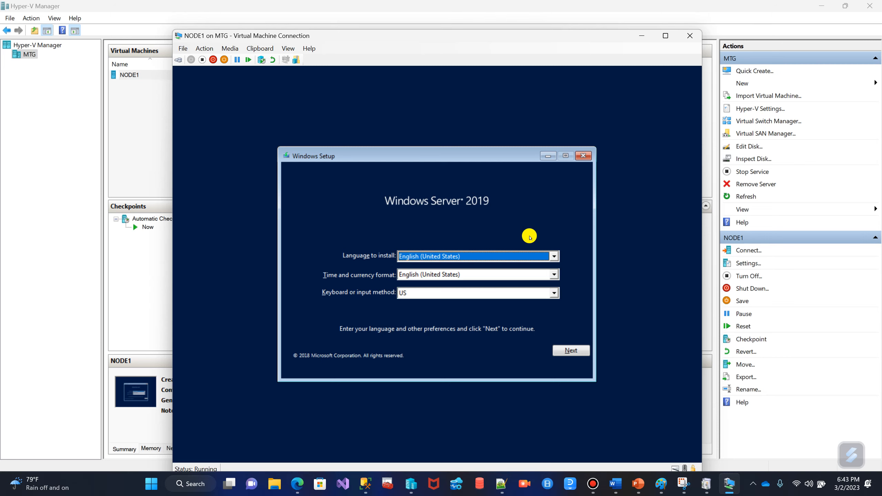
- Accept English (United States) and the US keyboard in Windows Setup, and start the Windows Server 2019 installation
drag(474, 160, 491, 130)
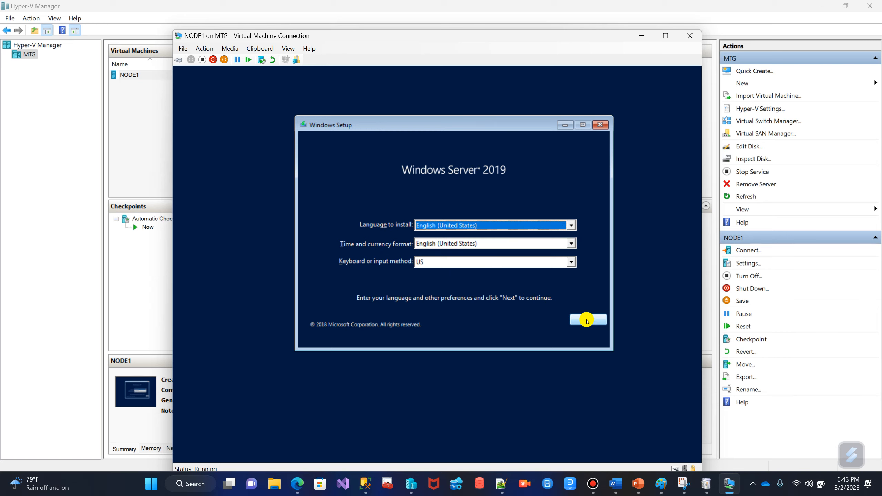
click(587, 321)
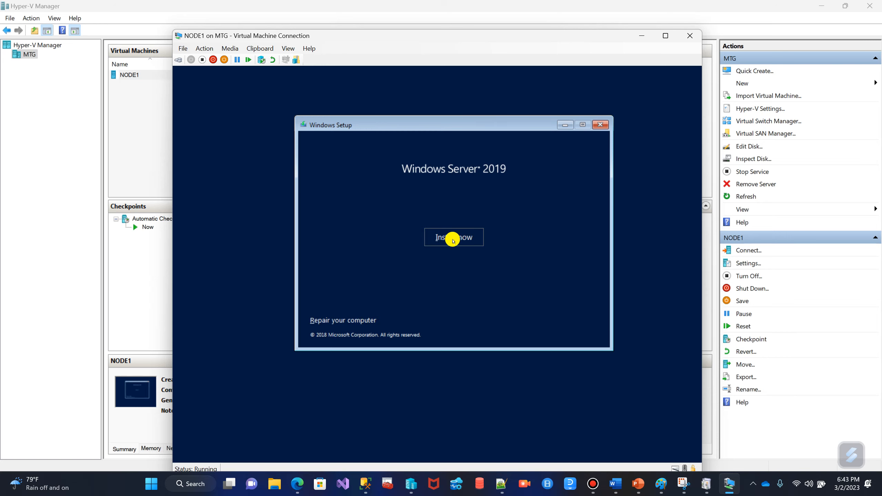
click(453, 240)
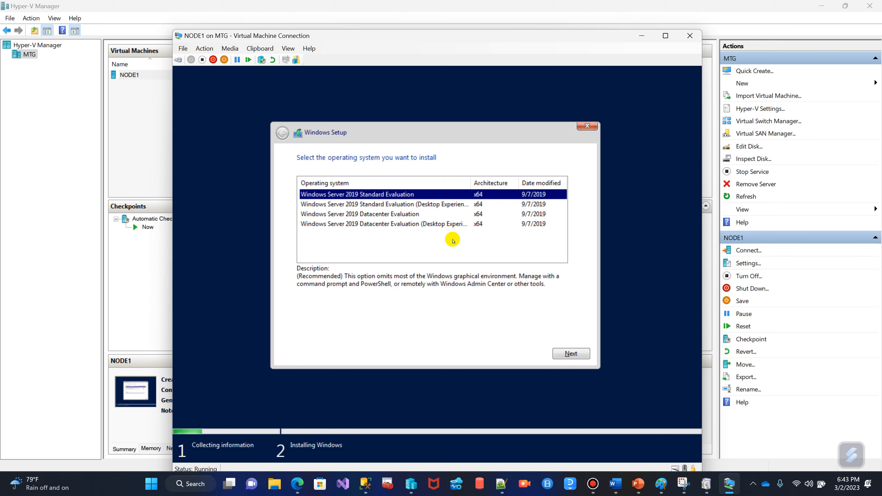
- Choose Windows Server 2019 Datacenter Evaluation (Desktop Experience) as the operating system to install, widening the name column to show full edition names
drag(471, 183, 479, 182)
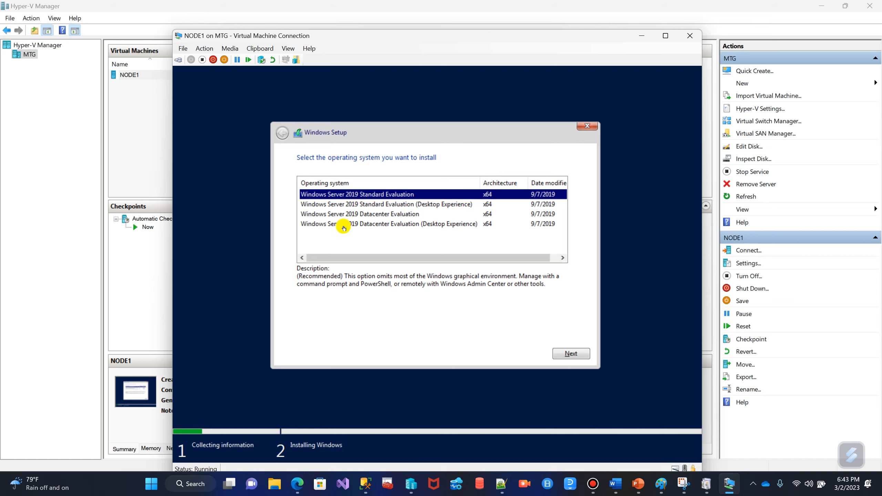
click(343, 224)
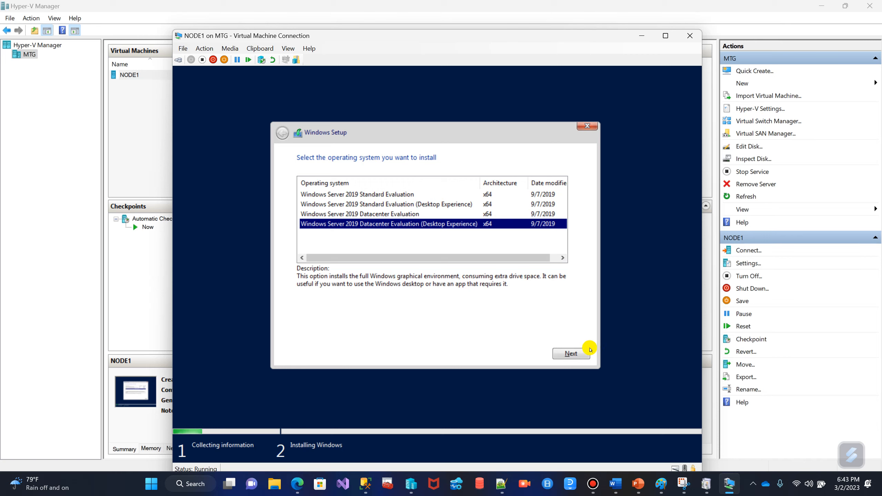
click(572, 354)
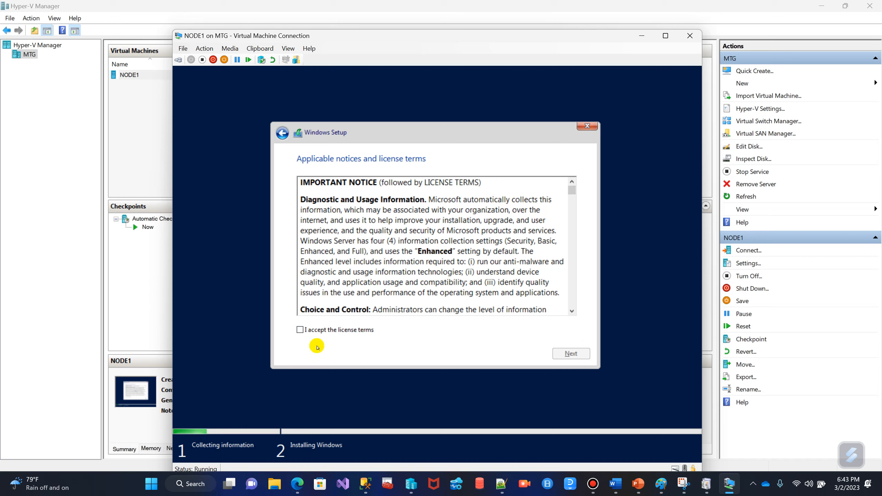
- Accept the license terms and start a custom Windows-only installation on Drive 0 Unallocated Space
click(300, 329)
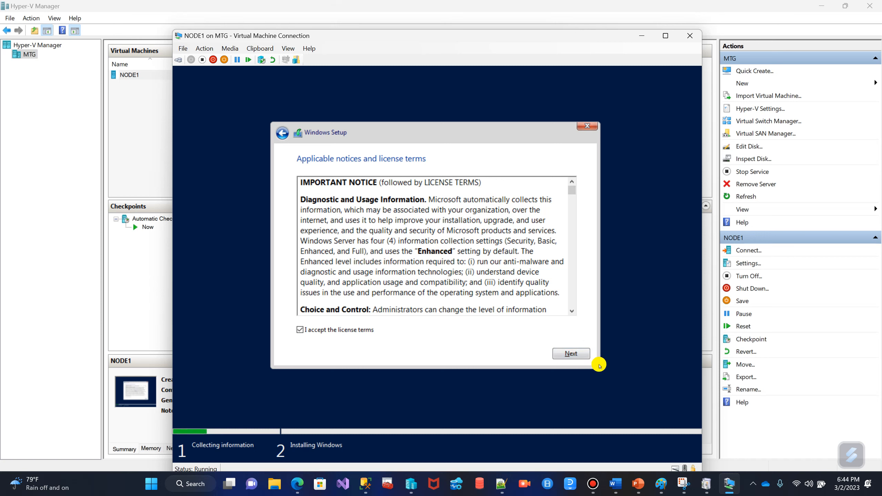
click(573, 356)
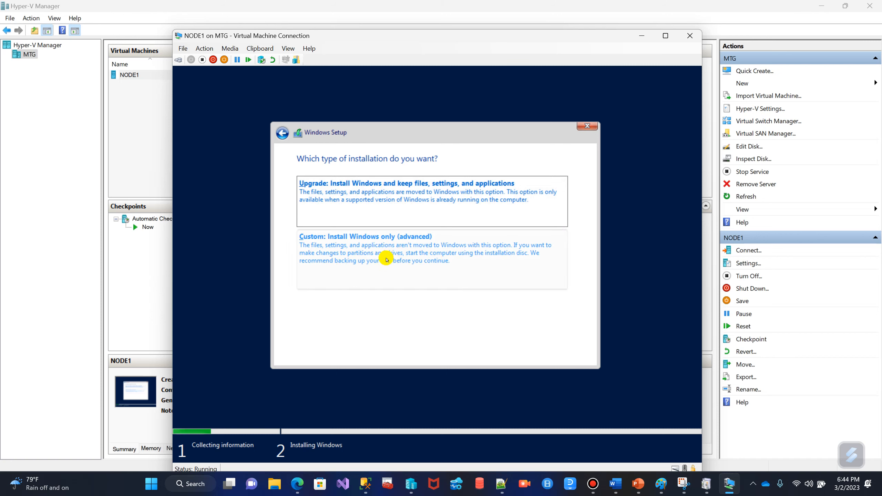
click(376, 255)
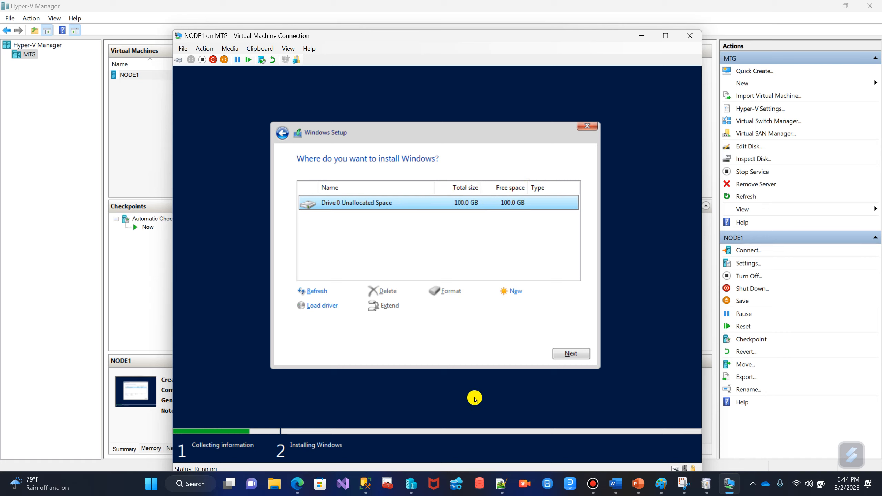
click(571, 355)
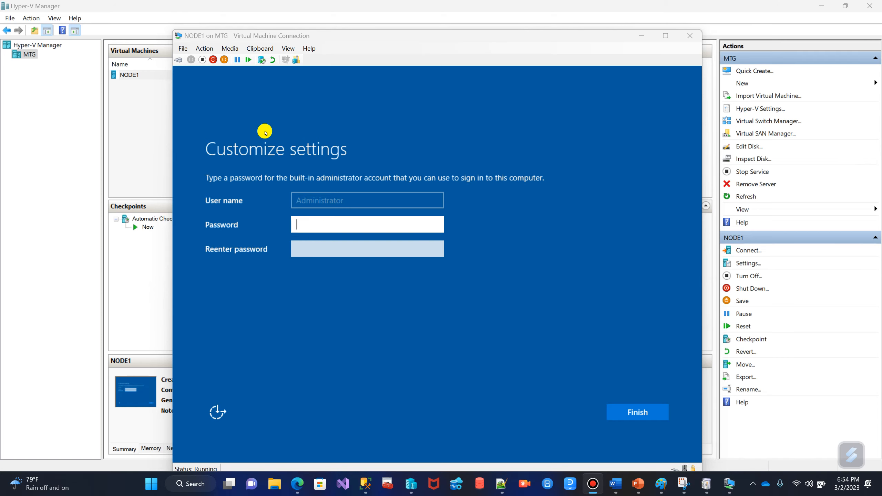
- Move the connection window up to fit the screen, and set and confirm the password of the built-in Administrator account
mouse_move(451, 39)
mouse_down()
mouse_move(437, 21)
mouse_move(457, 31)
mouse_up()
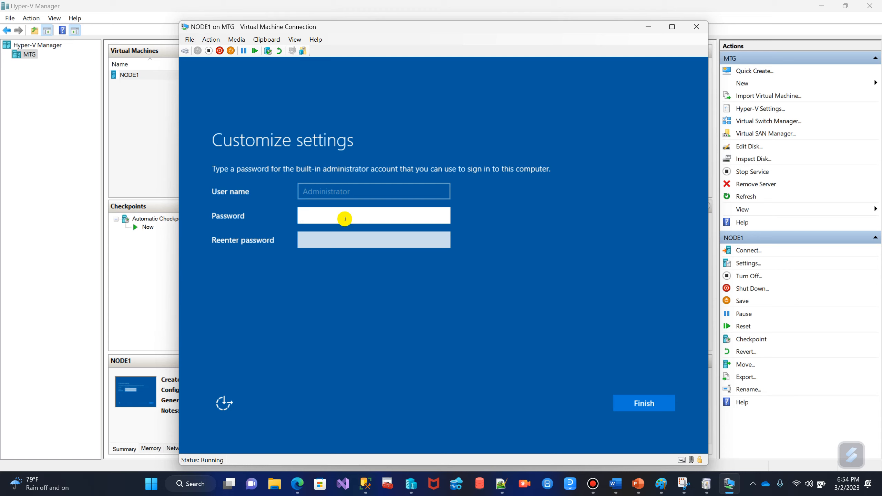
text(••••••••)
key(Tab)
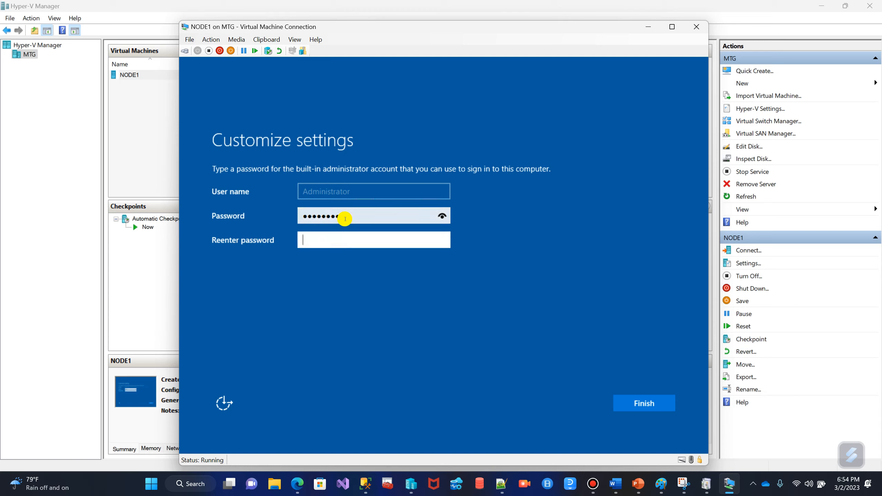
text(•••••••••••)
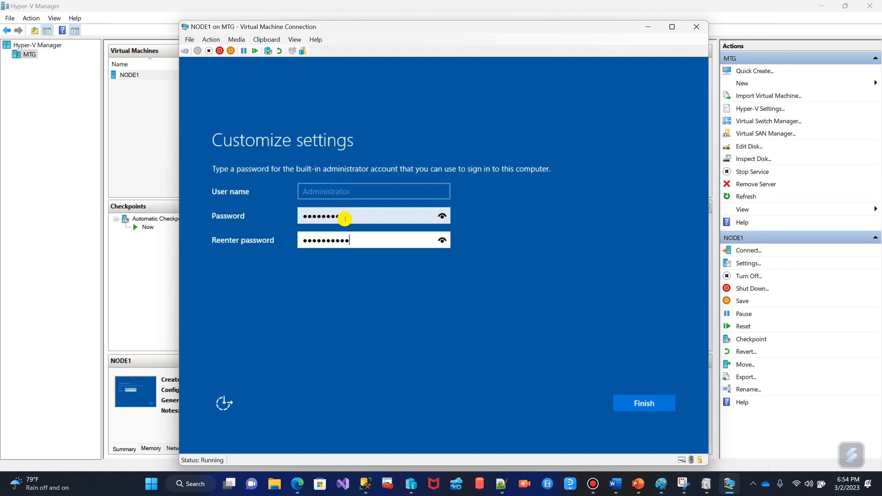
click(660, 408)
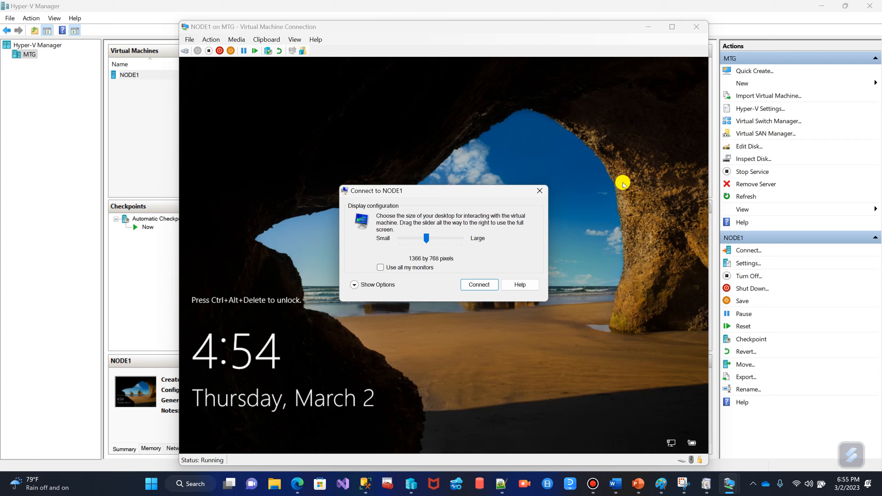
- Share the host computer's drives with the NODE1 session in the connection's local resources options
click(388, 285)
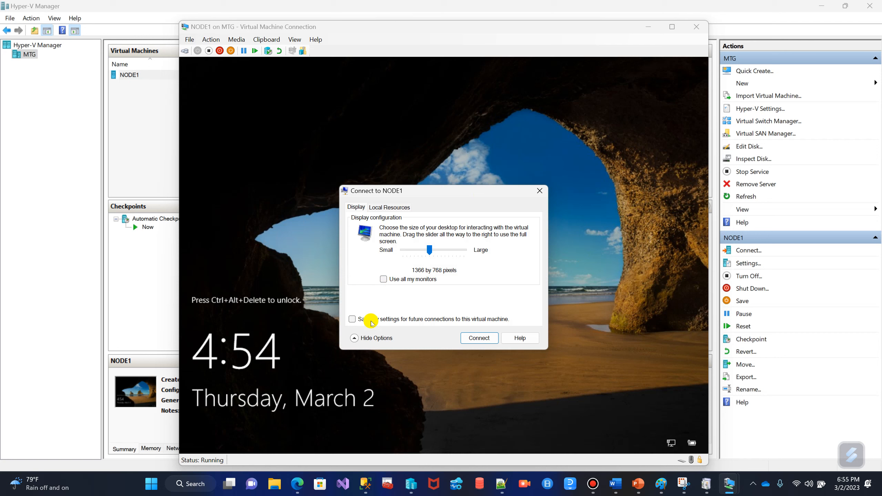
click(387, 209)
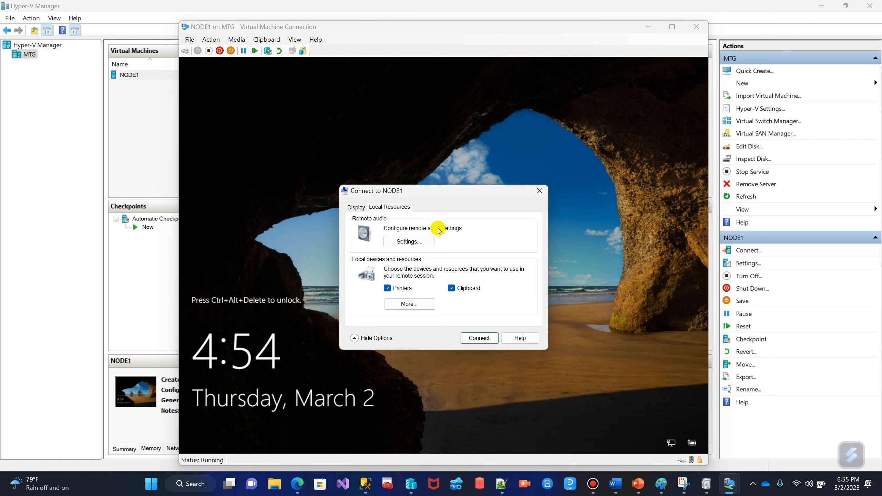
click(404, 303)
click(365, 248)
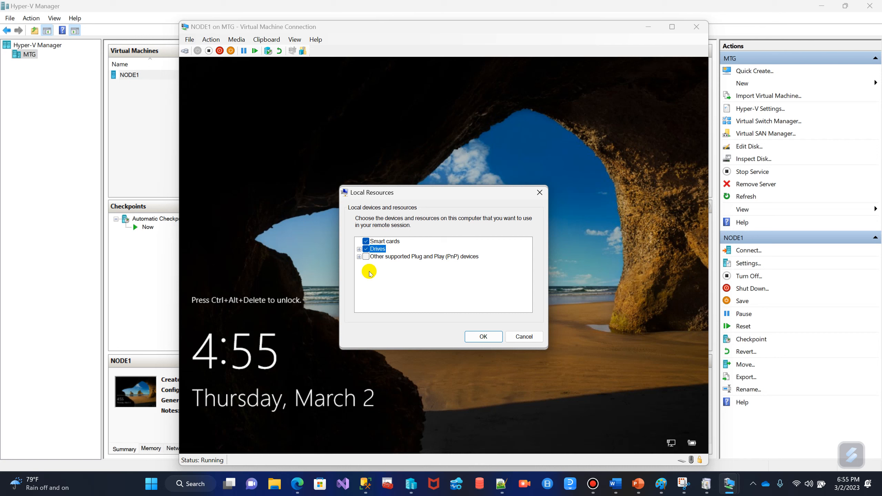
click(493, 337)
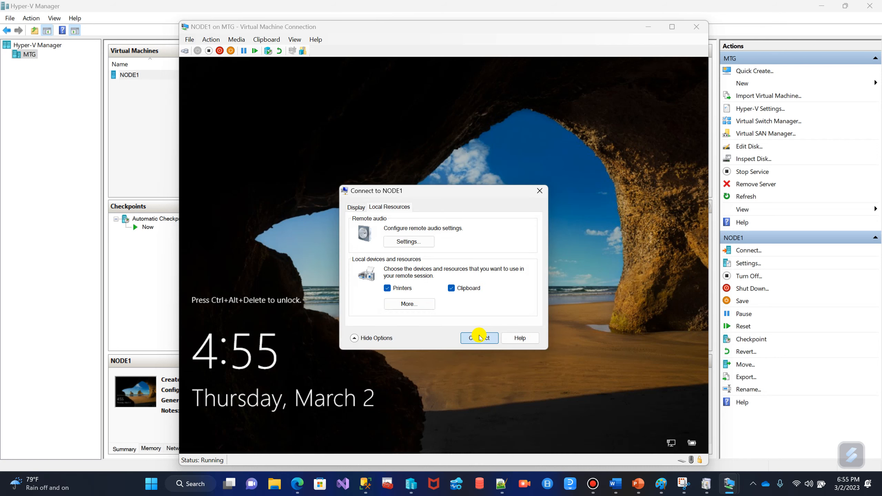
- Connect to NODE1 with these settings and sign in as Administrator with the account password
click(480, 338)
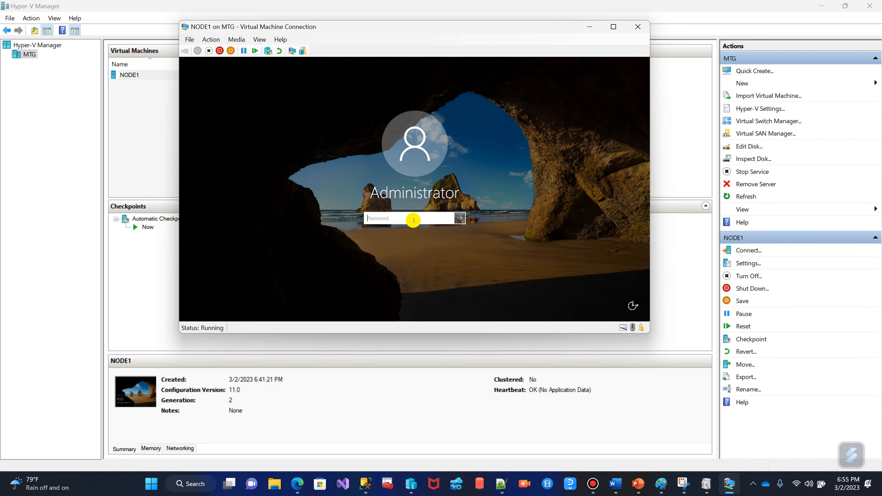
text(••••••••••)
key(Return)
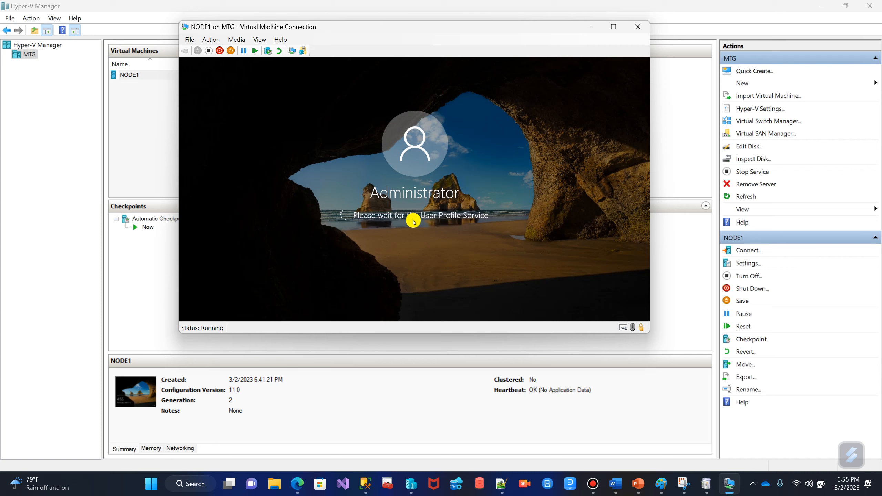